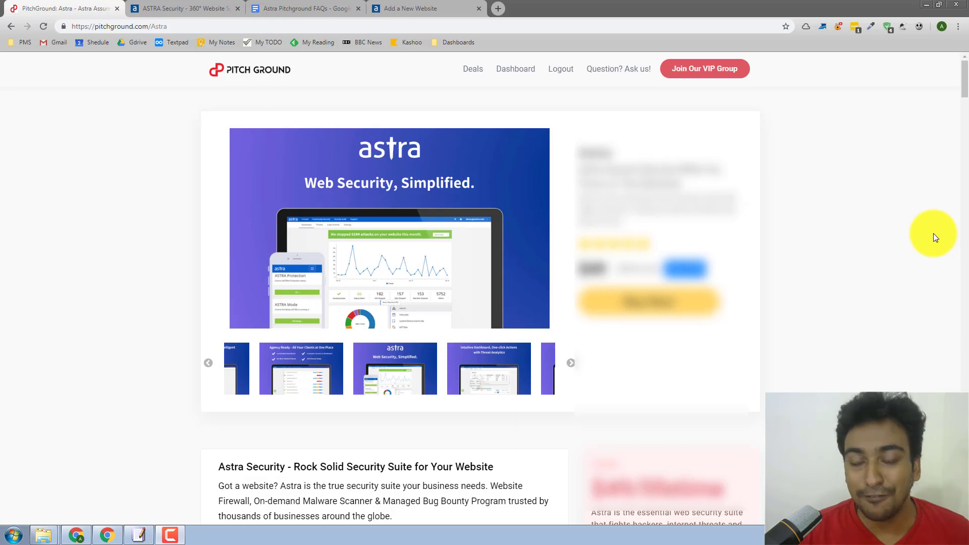
Switch to the getastra.com homepage and scroll past Happy Customers Worldwide to the footer
click(222, 14)
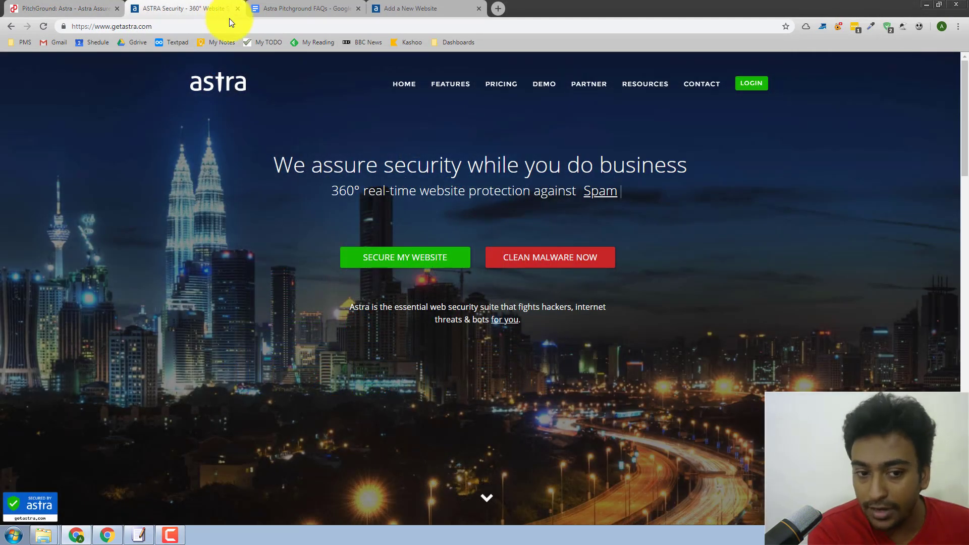
scroll(667, 161, down, 3)
scroll(670, 164, down, 1)
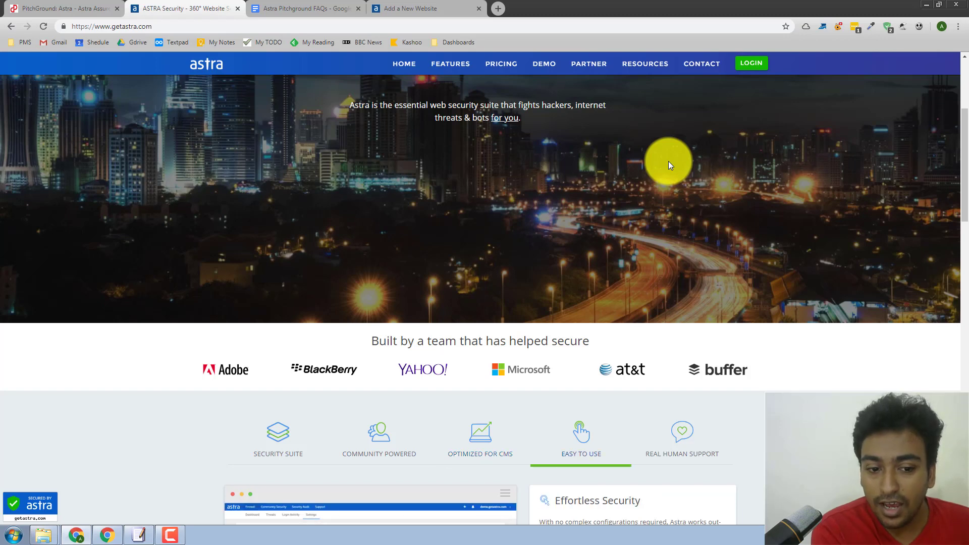
scroll(666, 163, down, 2)
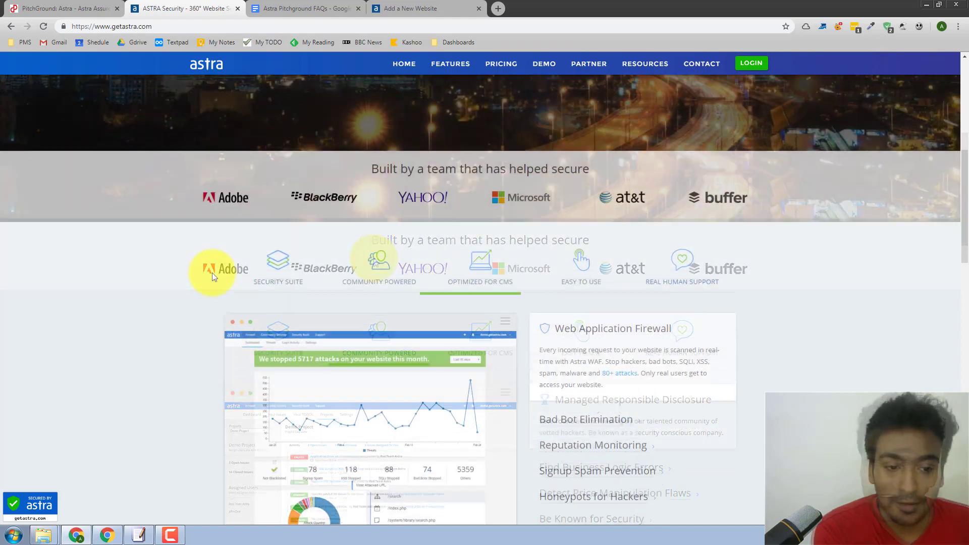
scroll(212, 275, down, 8)
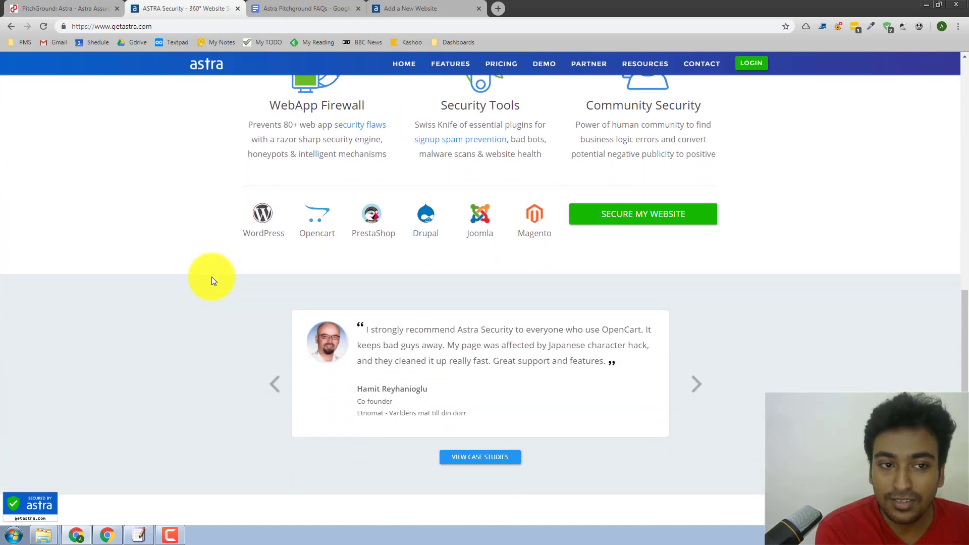
scroll(211, 276, down, 7)
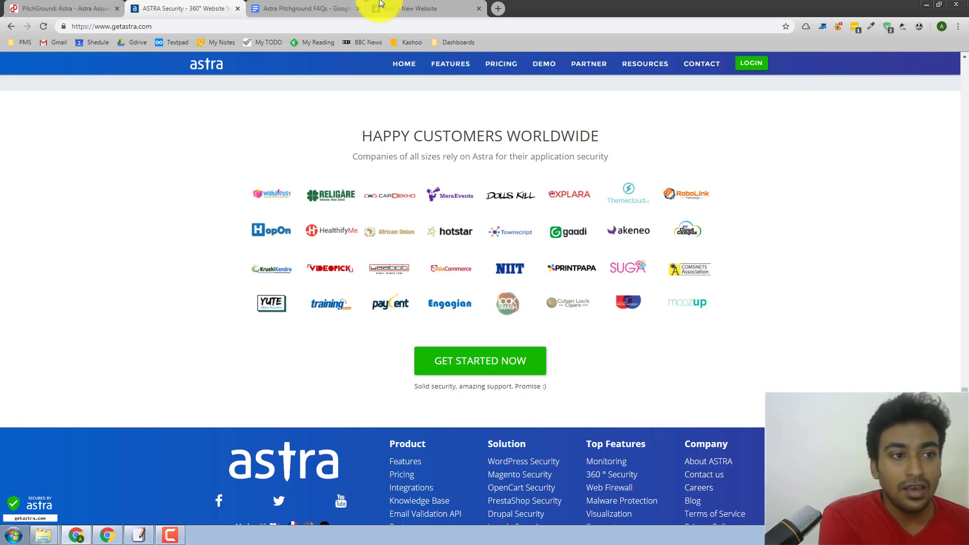
Show the Add a New Website page and browse its Steps to install Astra checklist and demo
click(398, 12)
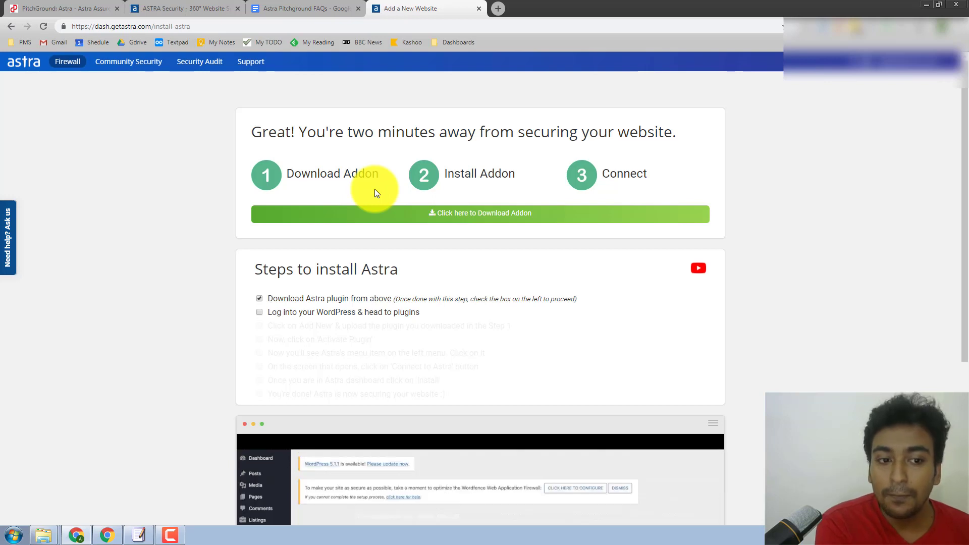
scroll(375, 189, down, 1)
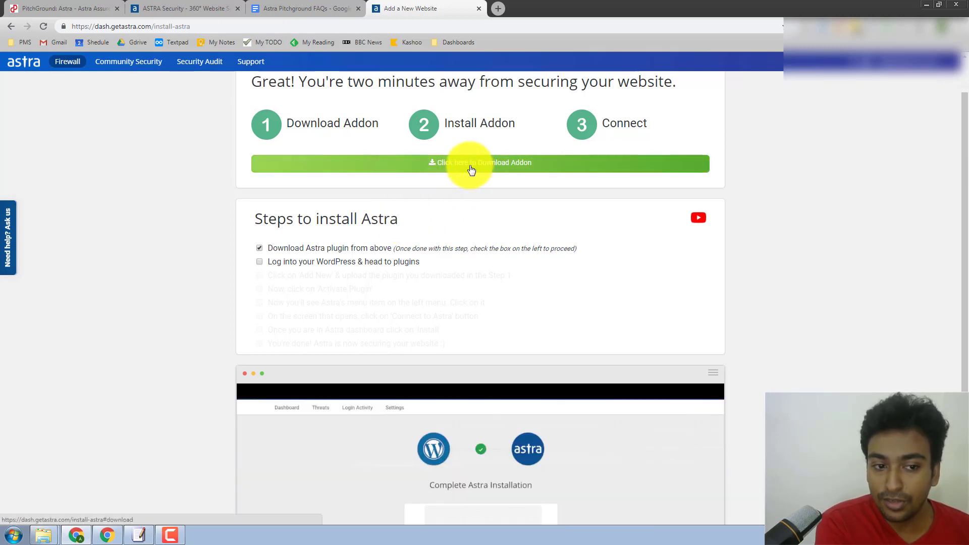
scroll(331, 216, down, 2)
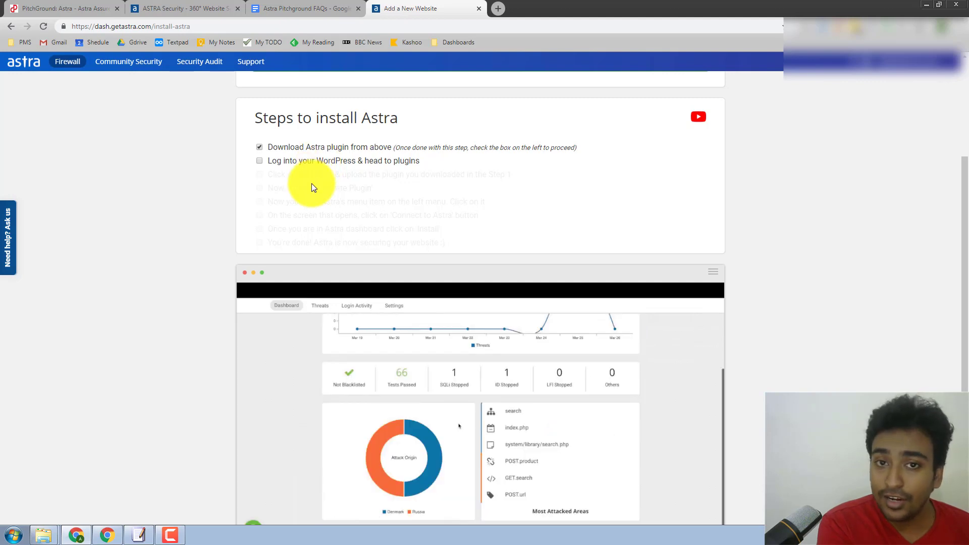
scroll(316, 190, down, 1)
scroll(318, 193, down, 1)
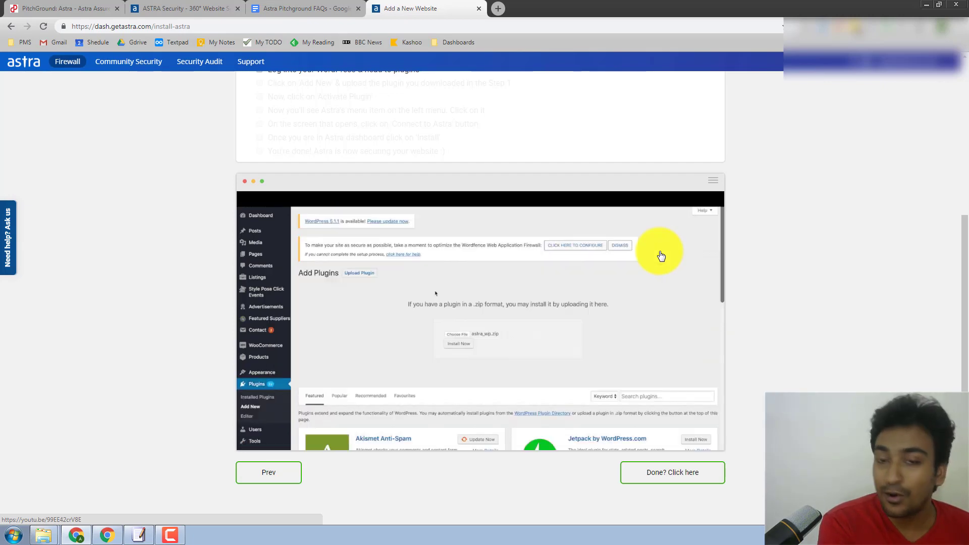
scroll(444, 194, up, 2)
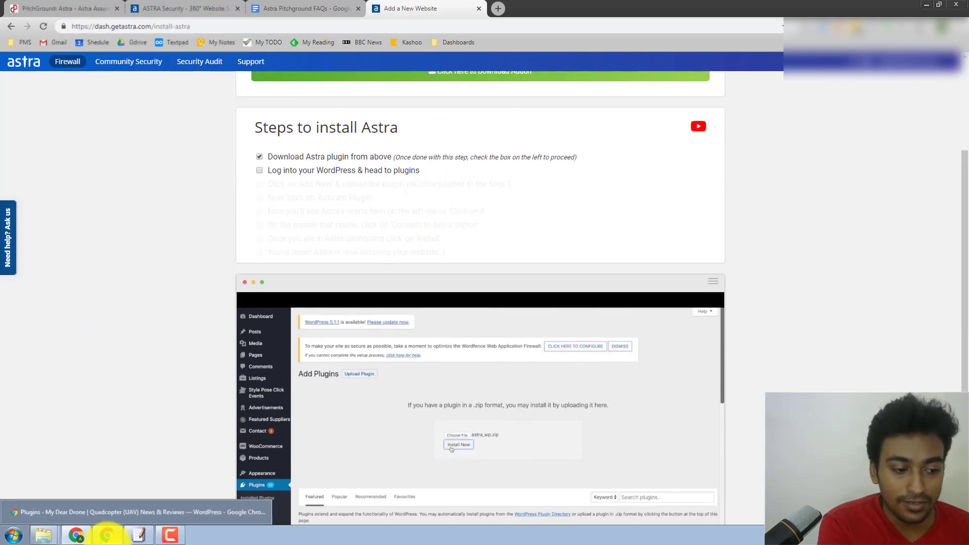
Open the Upload Plugin option under Plugins > Add New in WordPress
click(107, 535)
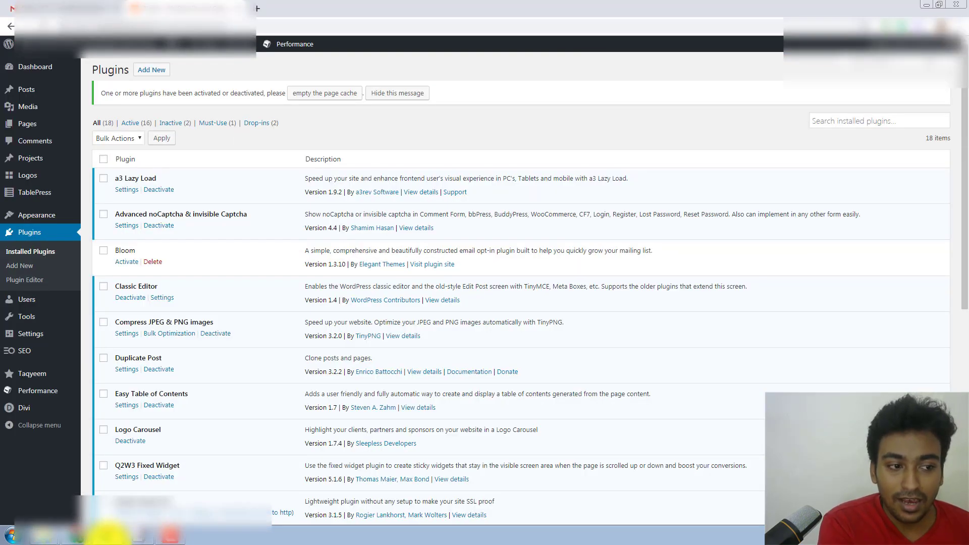
click(163, 74)
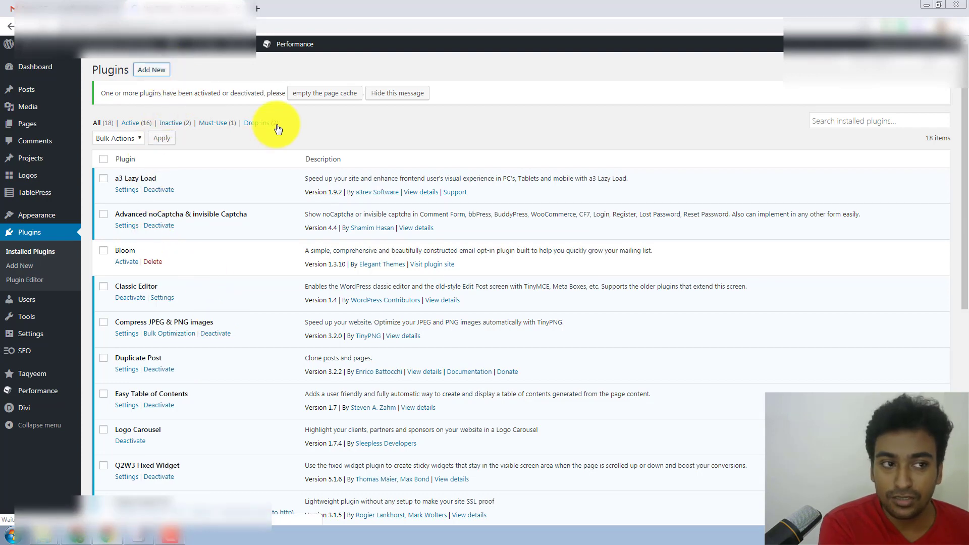
click(179, 72)
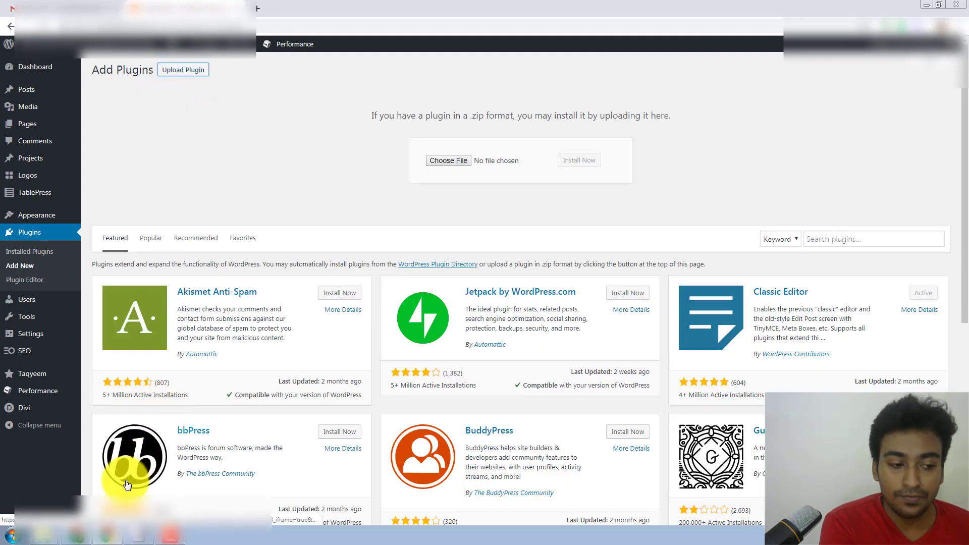
Tick the WordPress login and plugin upload steps in the Astra install checklist
click(107, 534)
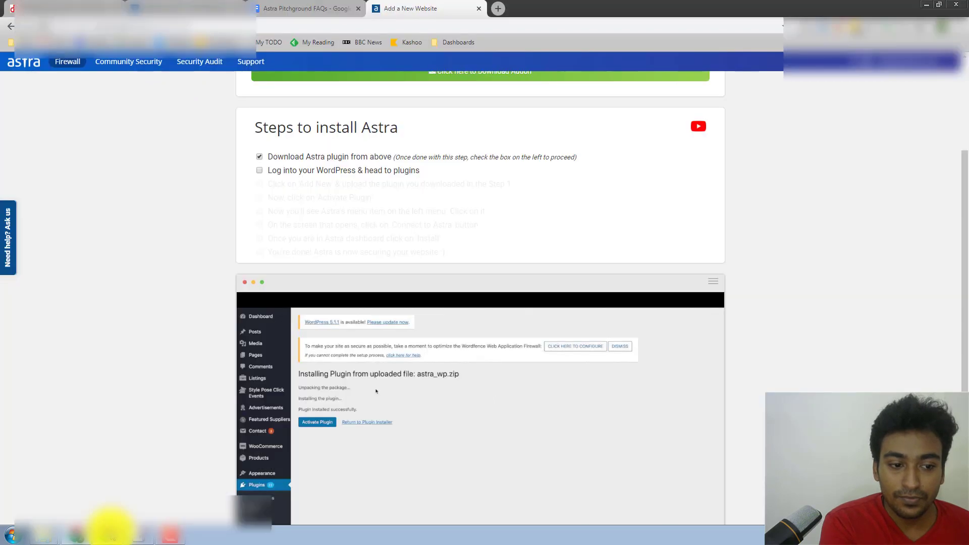
click(361, 174)
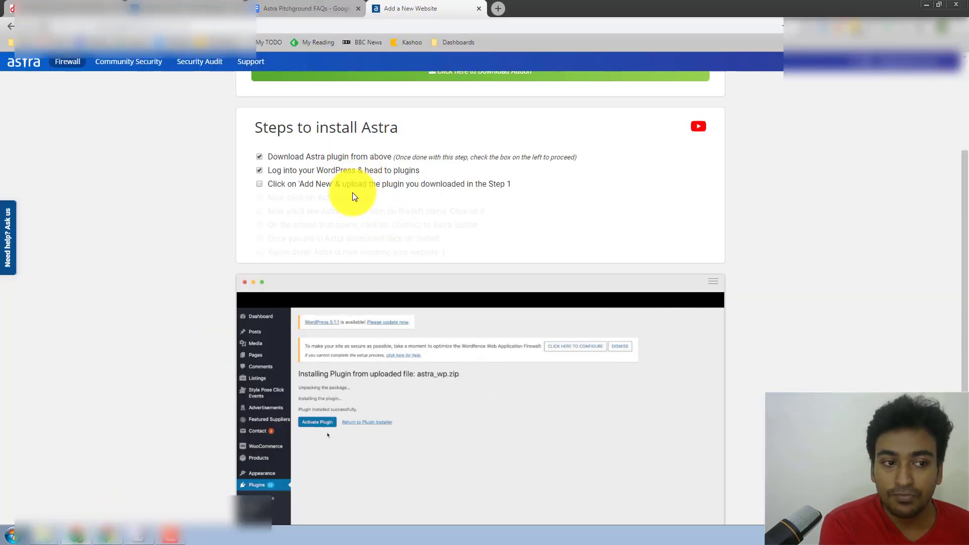
click(321, 187)
Drop the downloaded Astra zip into the upload box and install it
click(113, 536)
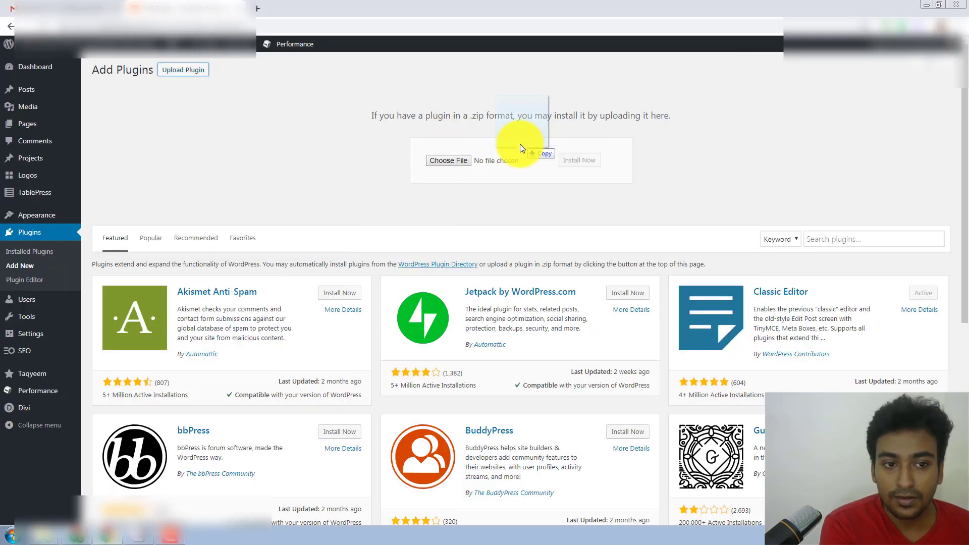
drag(520, 144, 453, 160)
click(576, 162)
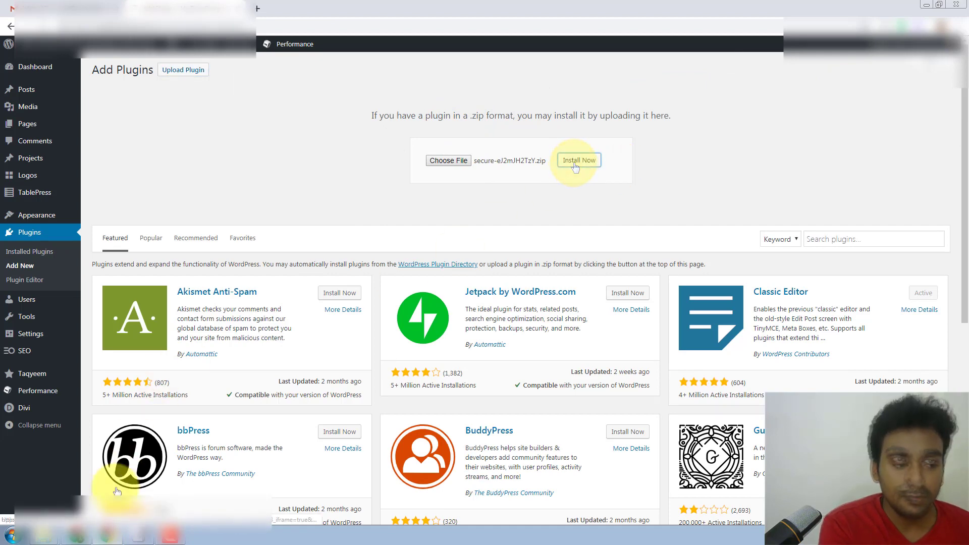
click(76, 535)
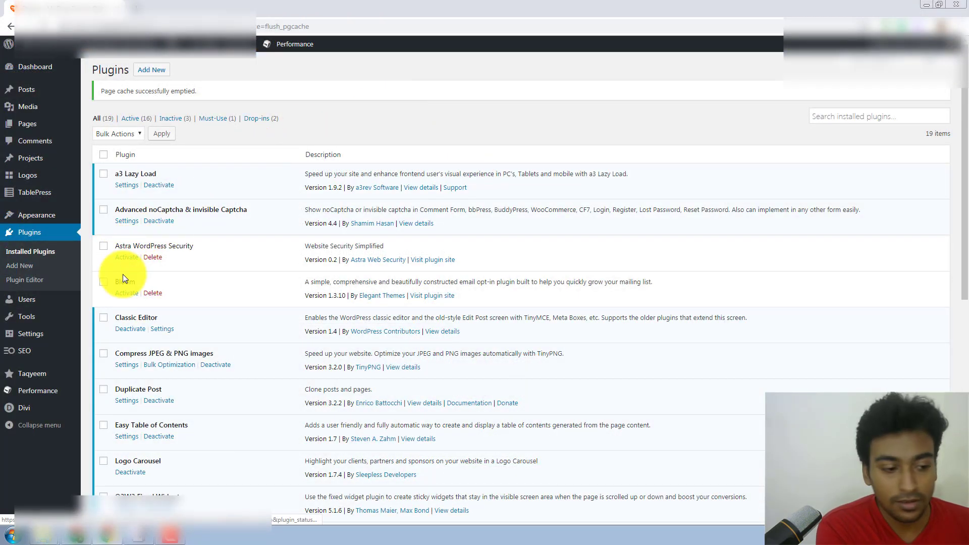
Activate Astra WordPress Security, tick the Activate Plugin checklist step, and open the ASTRA admin page
click(76, 532)
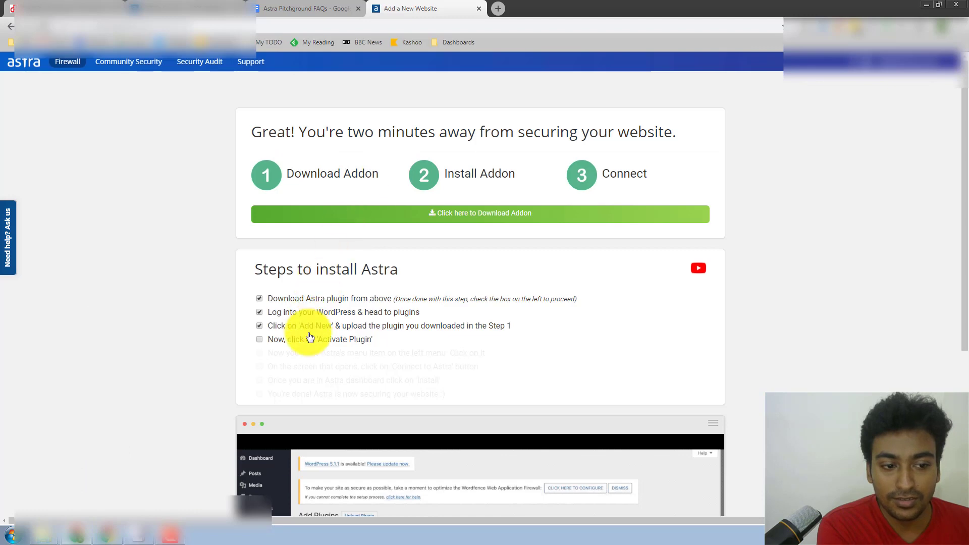
click(108, 534)
click(126, 258)
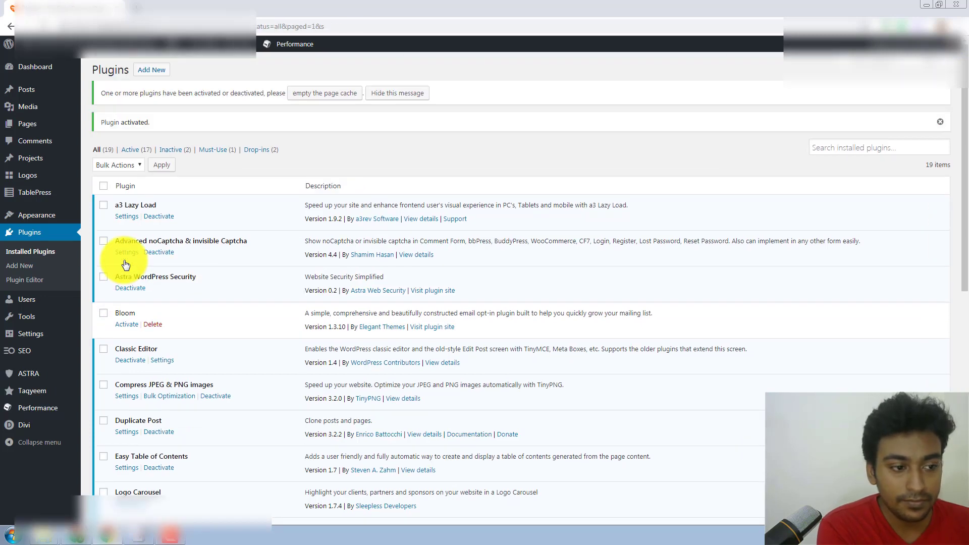
click(108, 534)
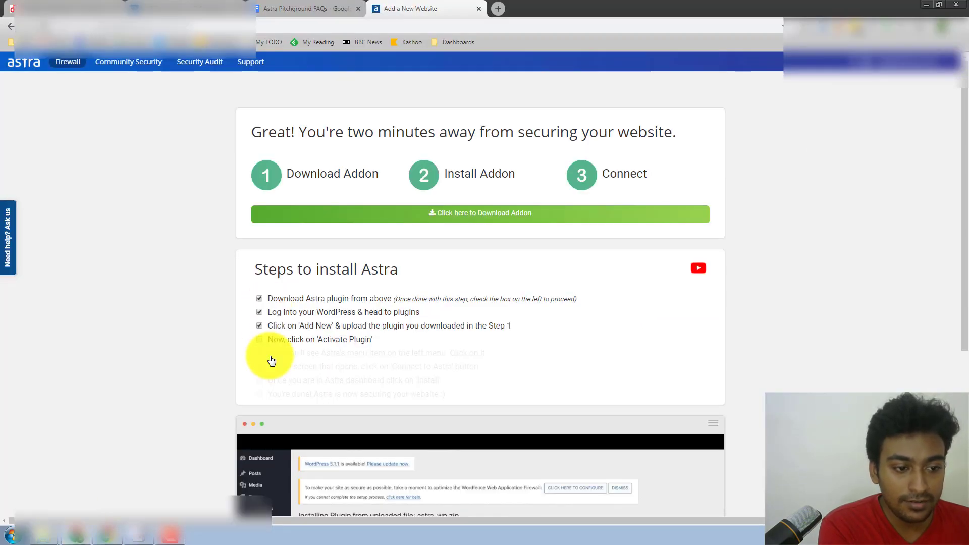
click(260, 339)
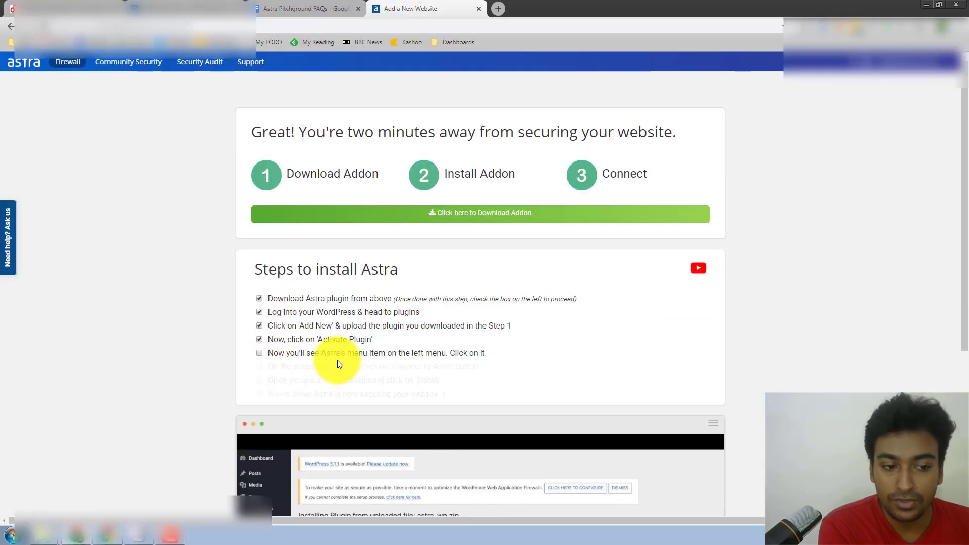
click(108, 534)
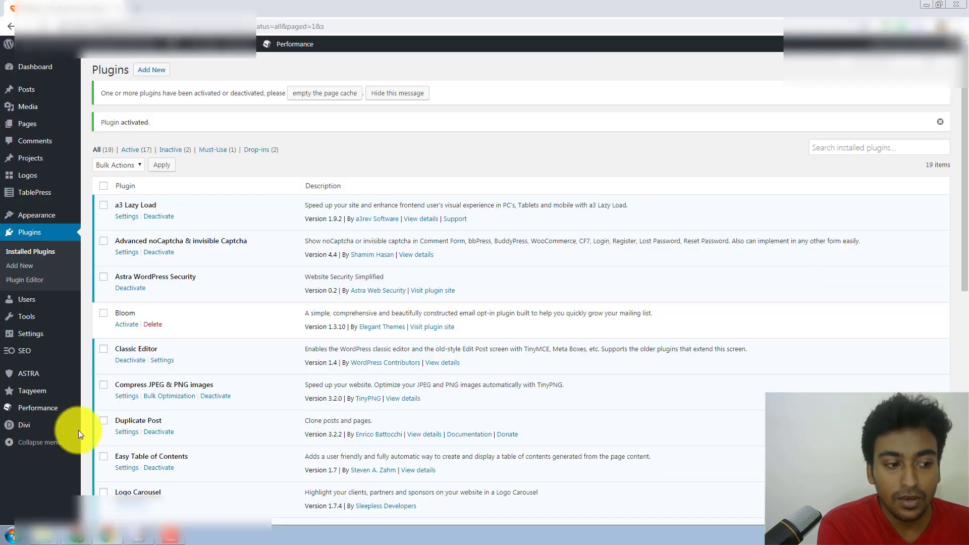
click(45, 376)
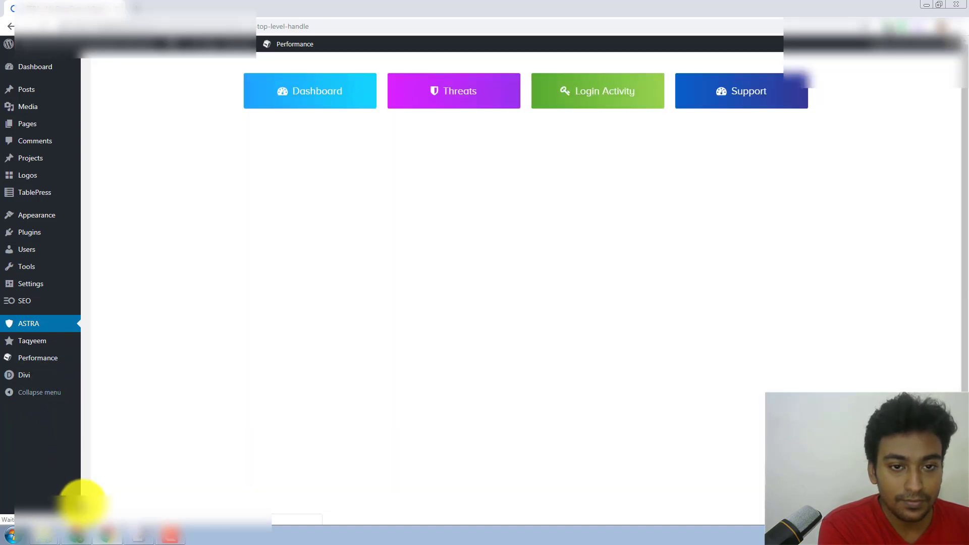
Tick the 'Astra's menu item' checklist step and open the Astra dashboard sign-in in a new tab
click(78, 534)
click(266, 356)
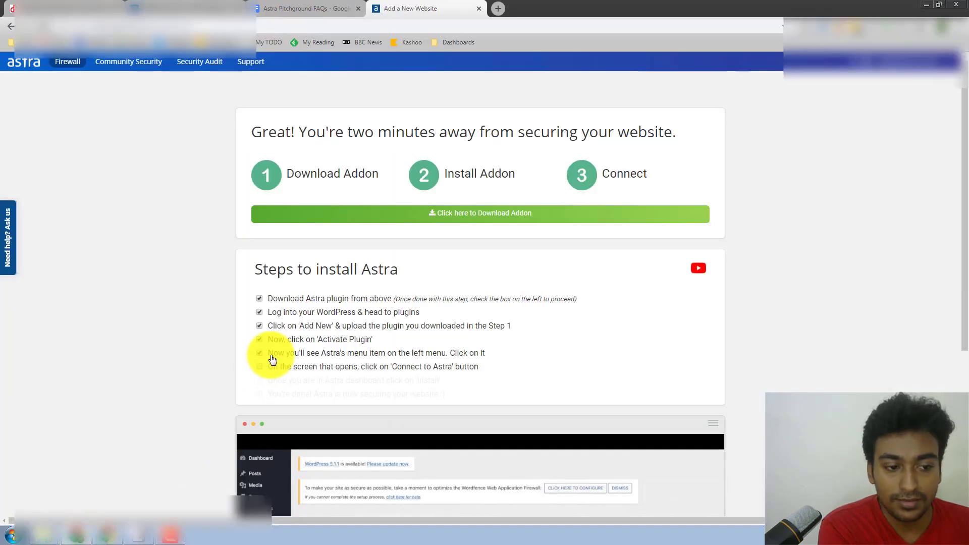
click(107, 533)
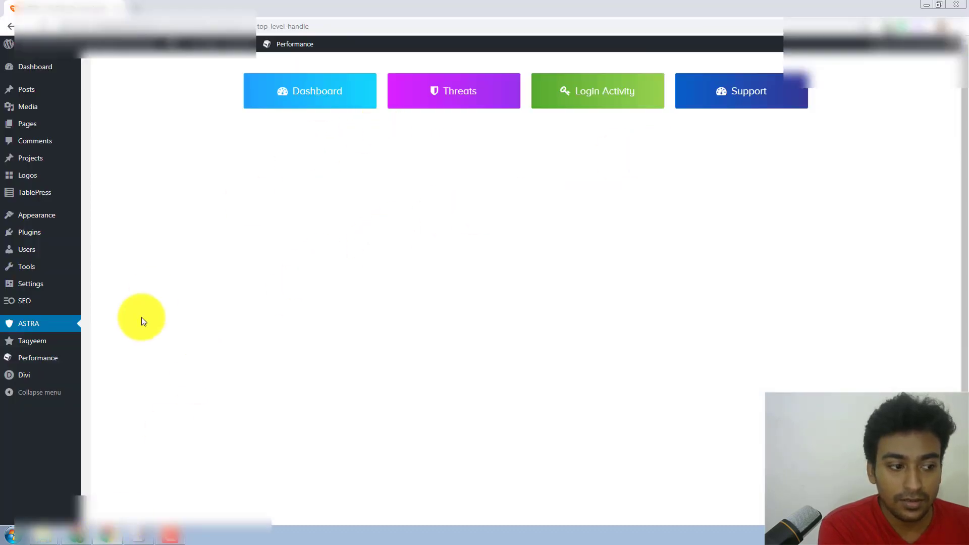
click(78, 534)
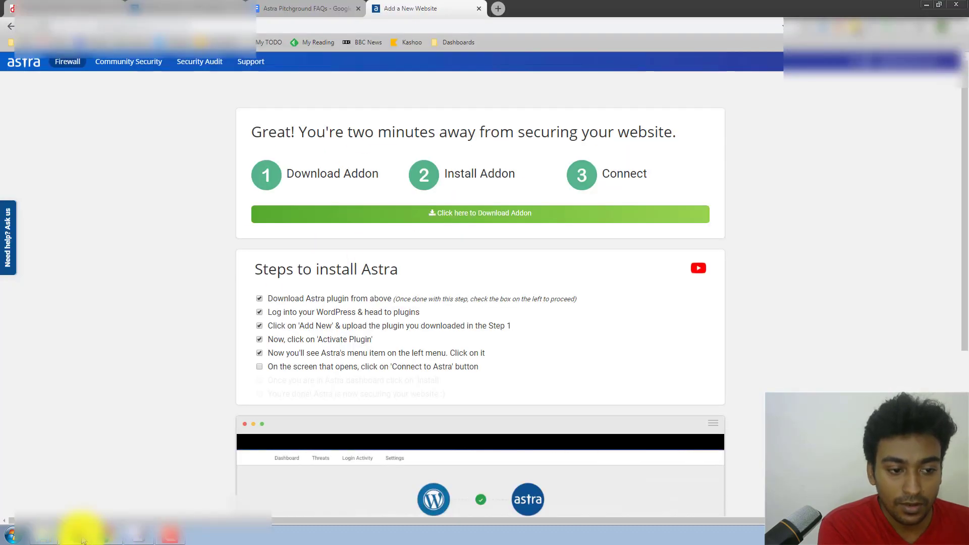
click(83, 540)
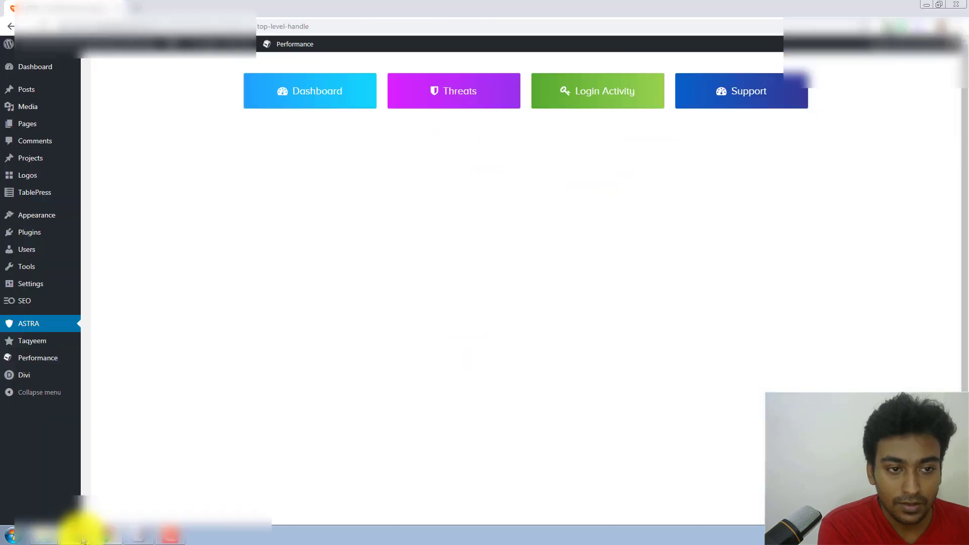
click(323, 93)
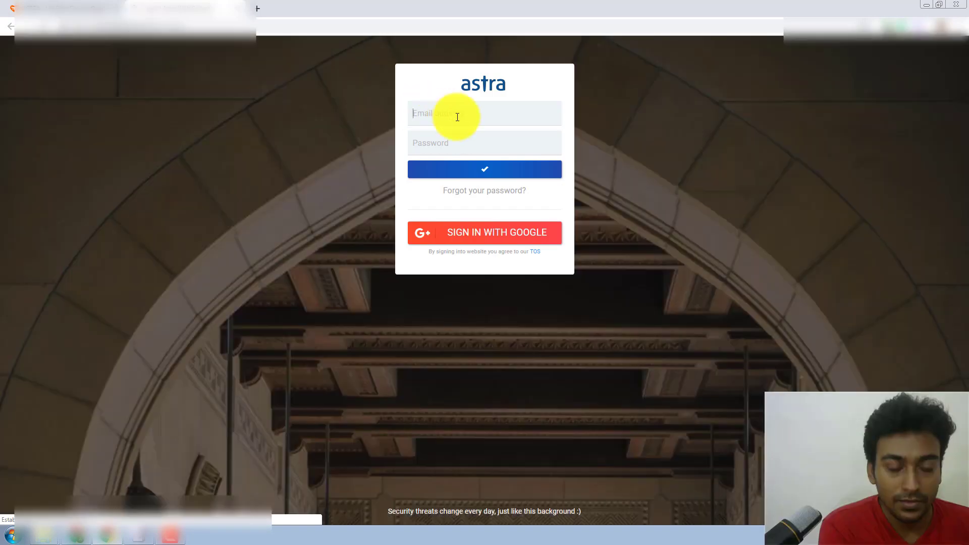
Sign in to Astra Security with the account e-mail and password, retyping a mistyped password
click(458, 116)
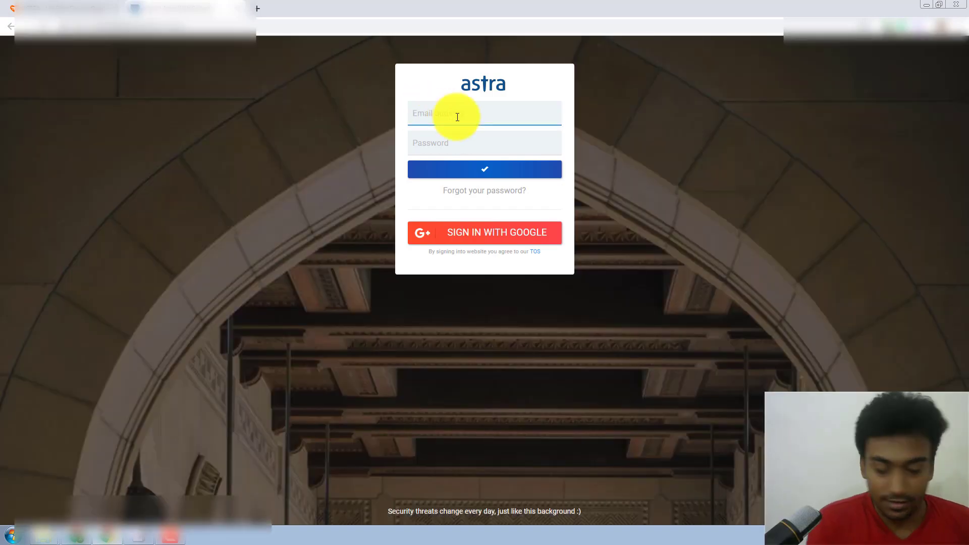
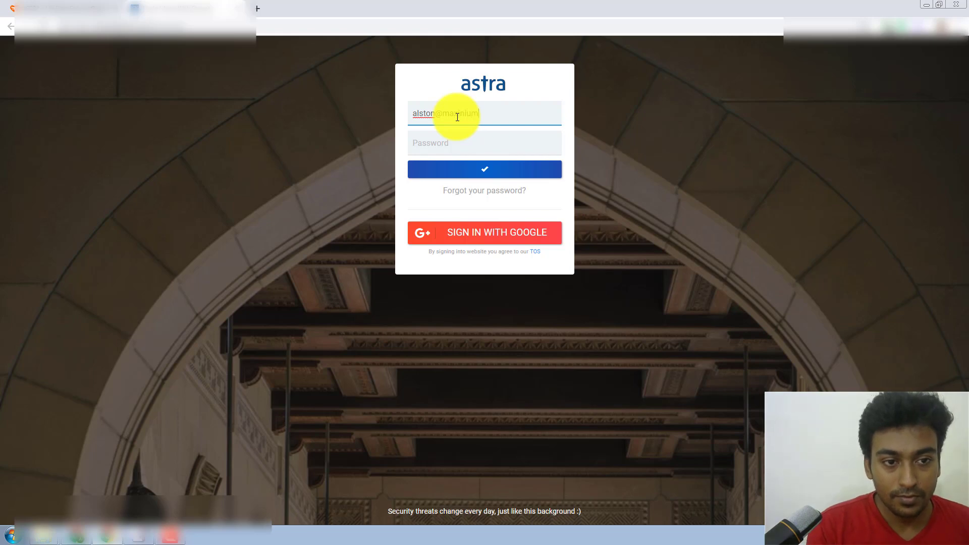
key(Tab)
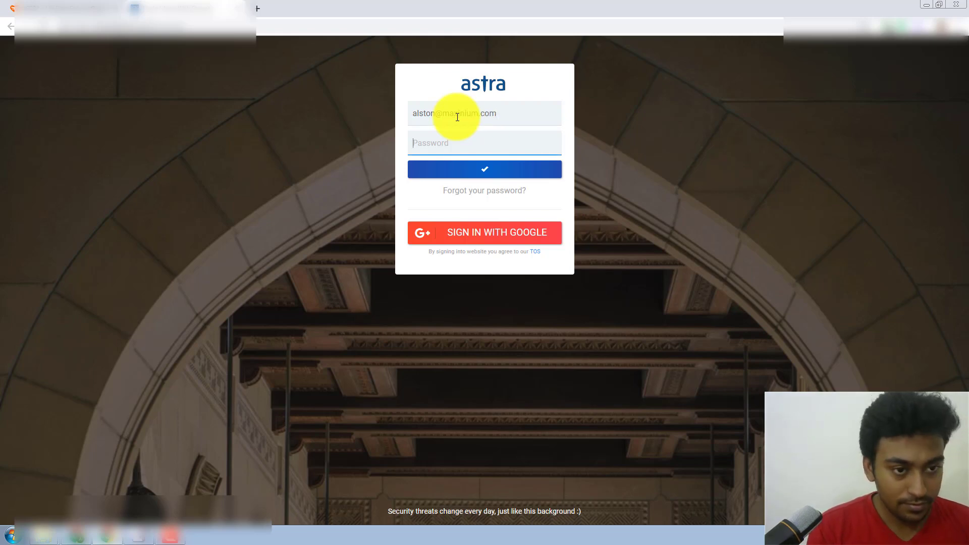
text(*****)
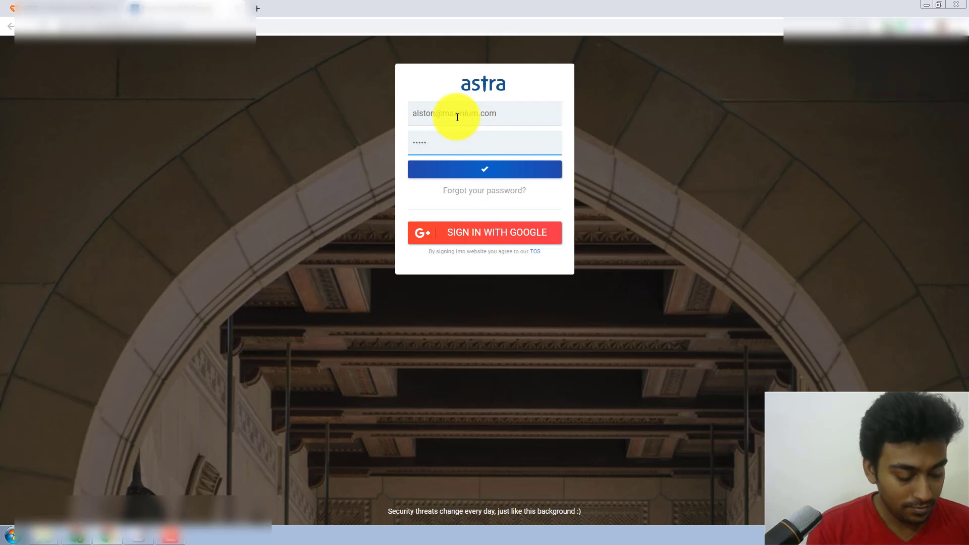
key(BackSpace)
key(BackSpace)
key(BackSpace)
key(BackSpace)
text(*****)
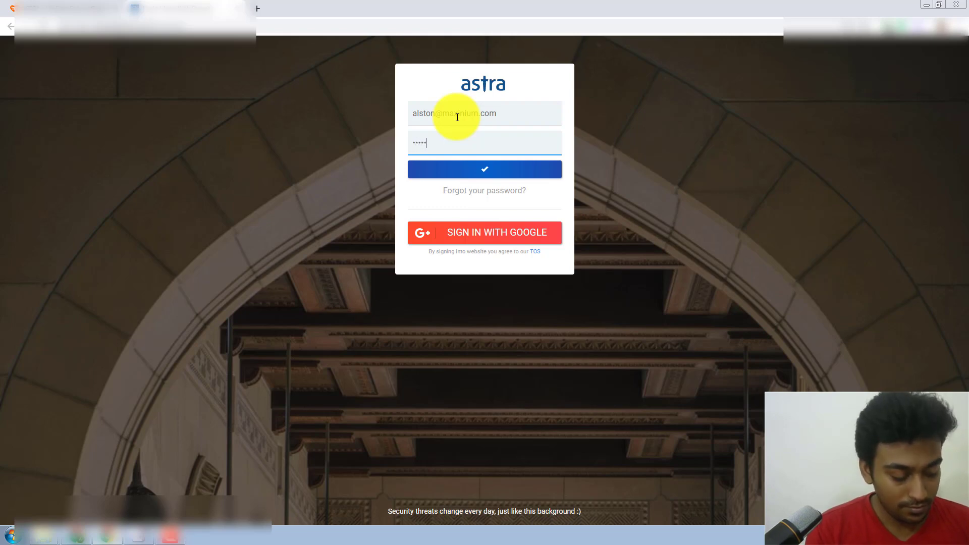
text(*****)
key(Return)
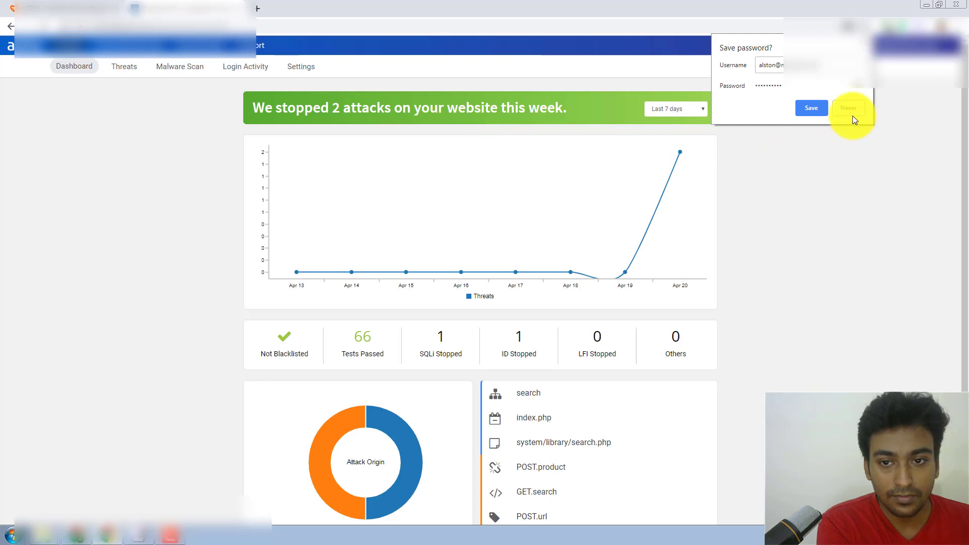
Dismiss the save-password offer and reload the Astra plugin page in WordPress
click(864, 41)
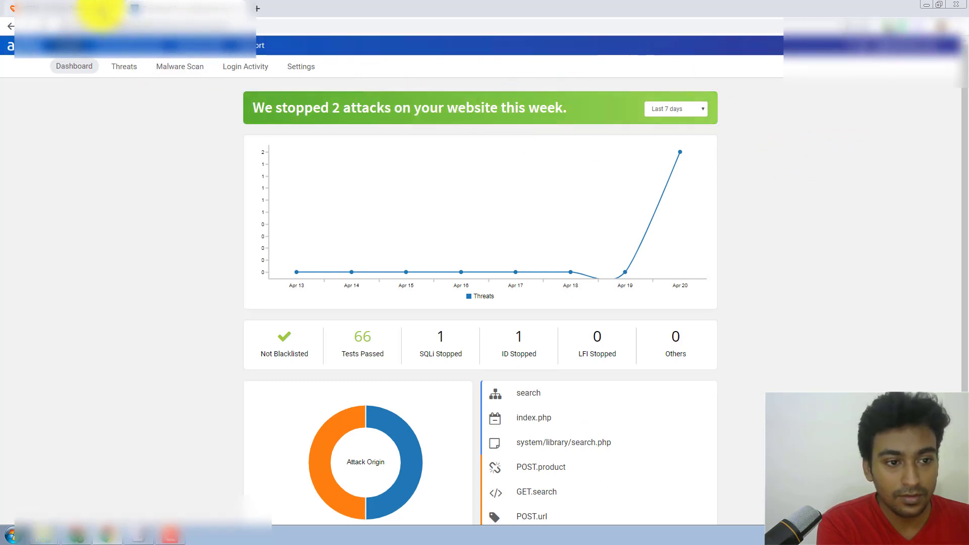
click(101, 11)
right_click(298, 176)
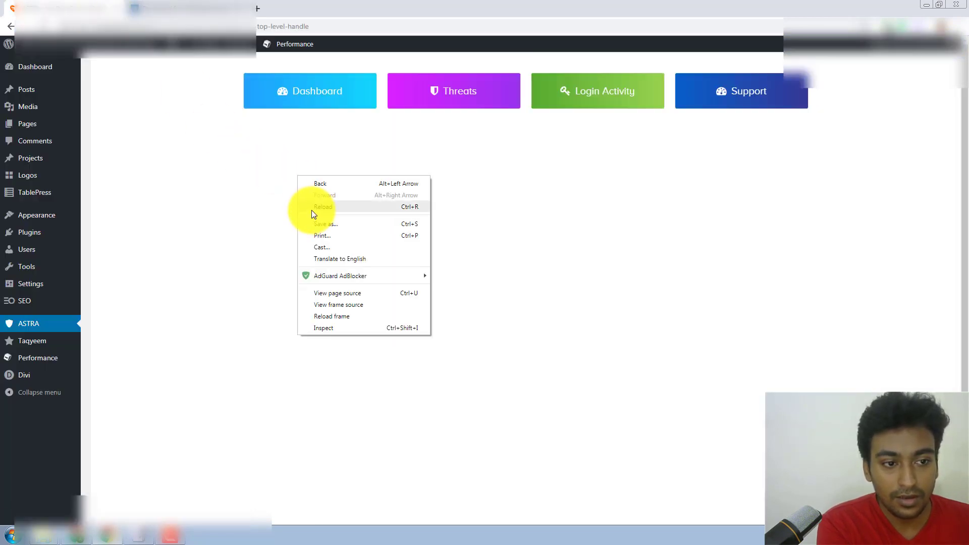
click(311, 210)
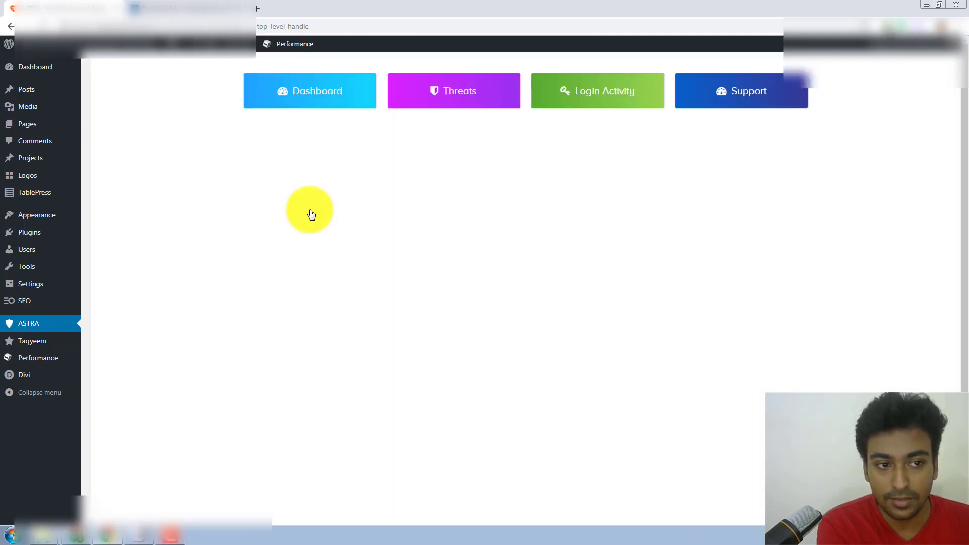
View the Threats and Login Activity pages, then close the extra Threats tab
click(452, 101)
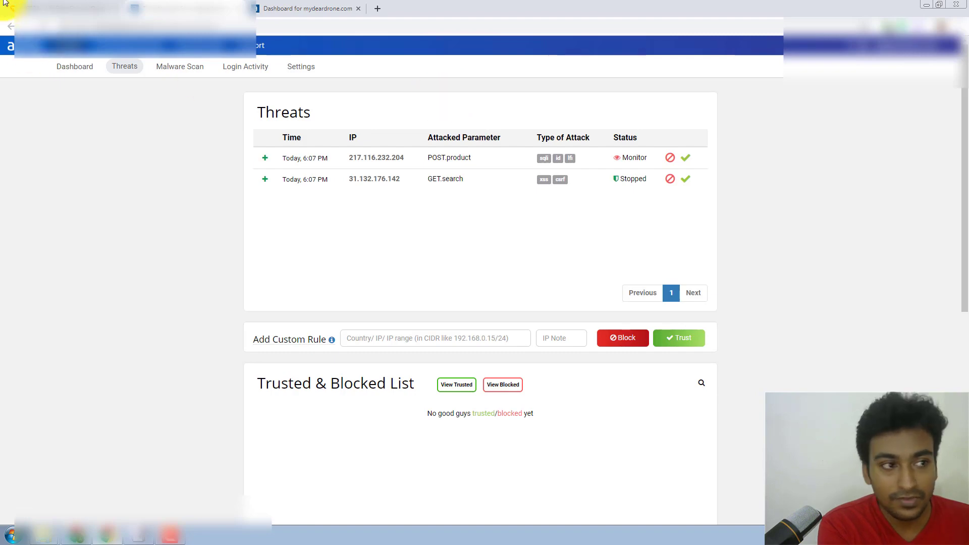
click(177, 8)
click(597, 104)
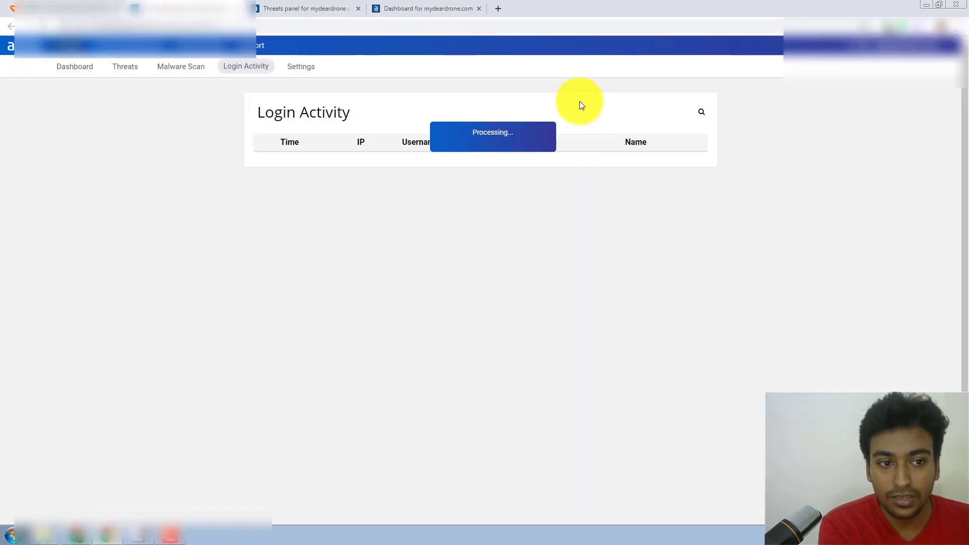
click(229, 12)
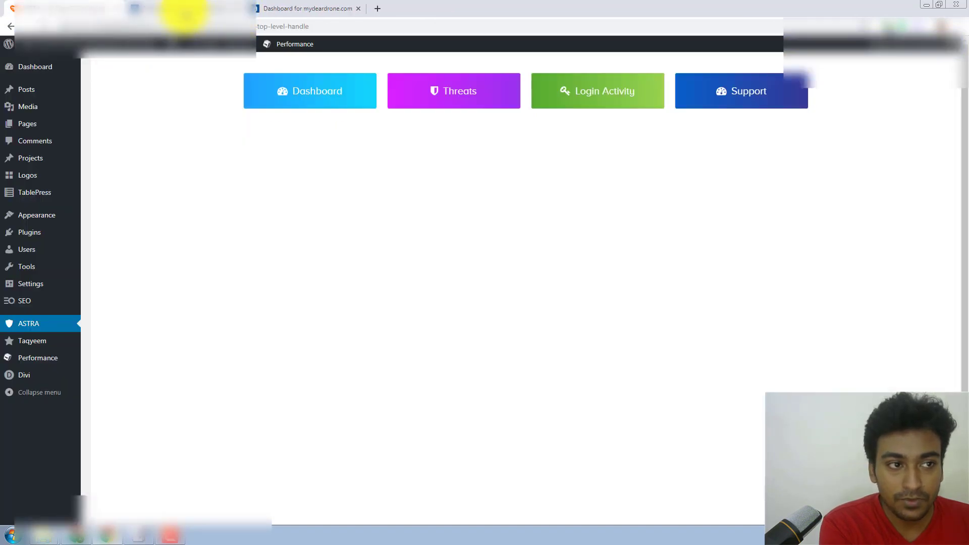
click(278, 16)
middle_click(277, 16)
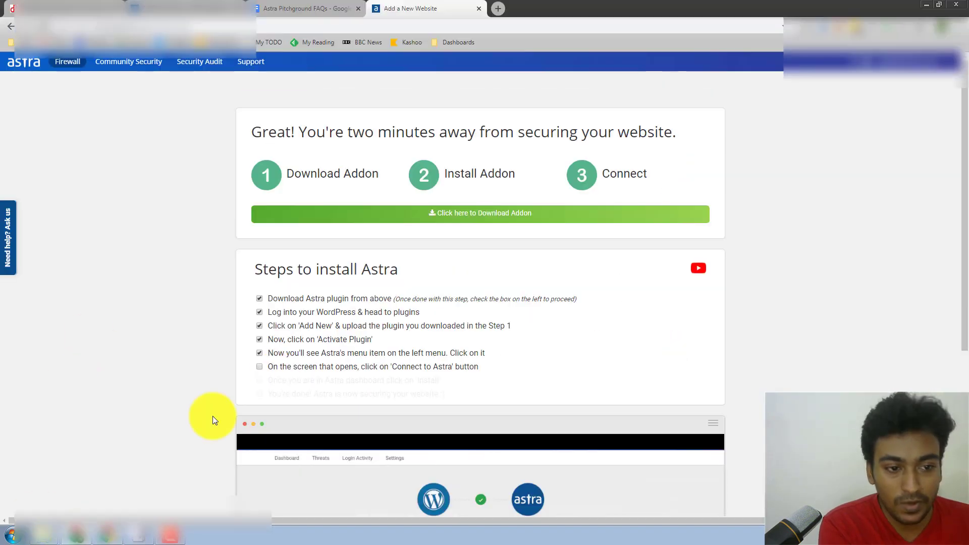
Tick install steps 6, 7 and the final step, then click 'Done? Click here' to finish setup
click(307, 370)
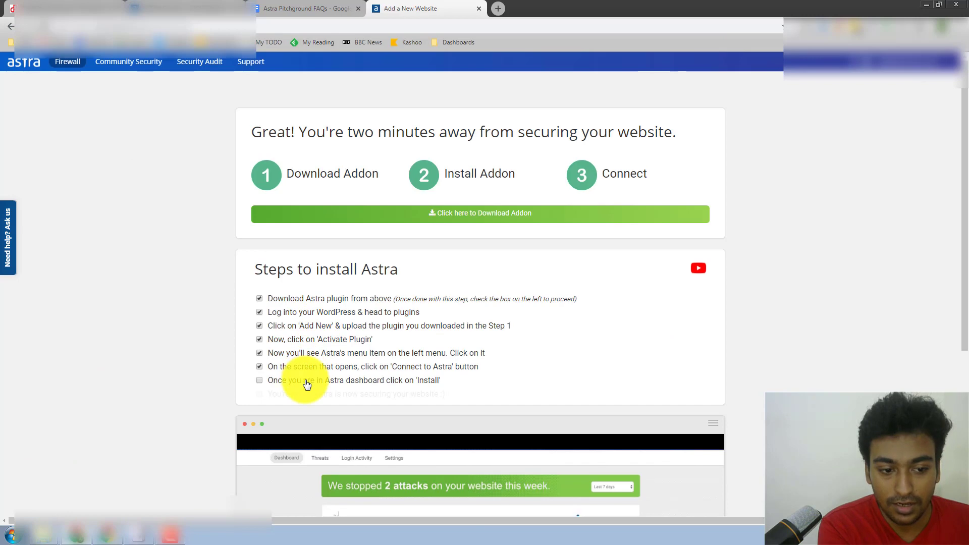
click(305, 382)
click(302, 394)
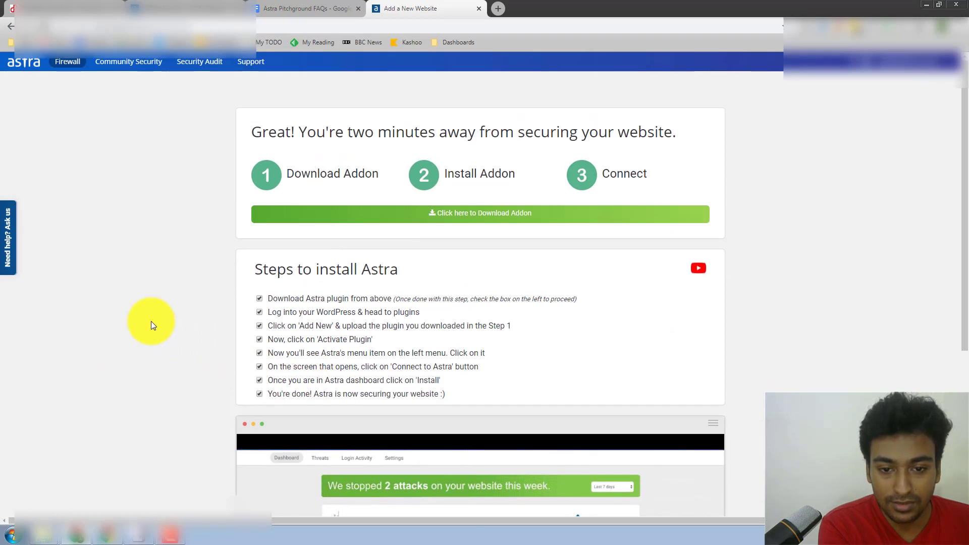
scroll(150, 321, down, 5)
scroll(150, 321, down, 1)
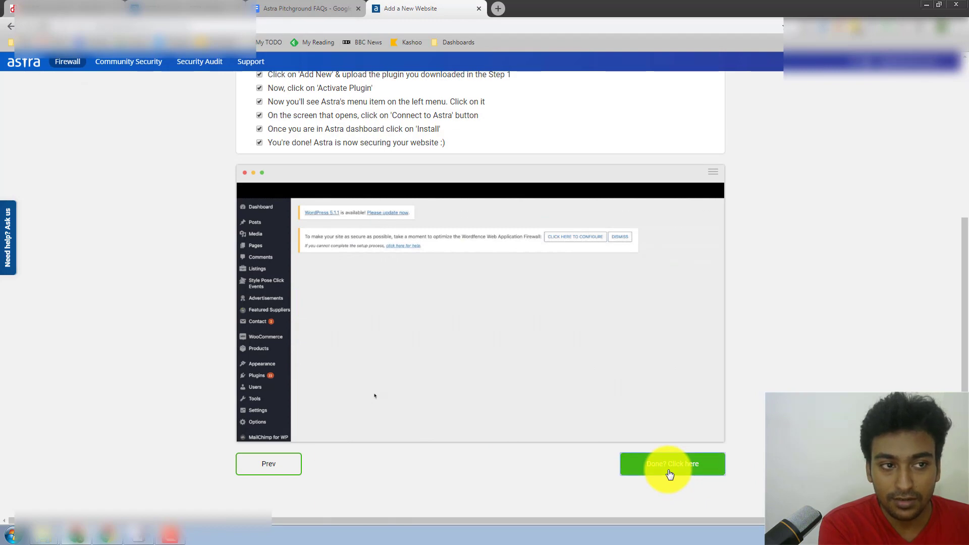
click(670, 475)
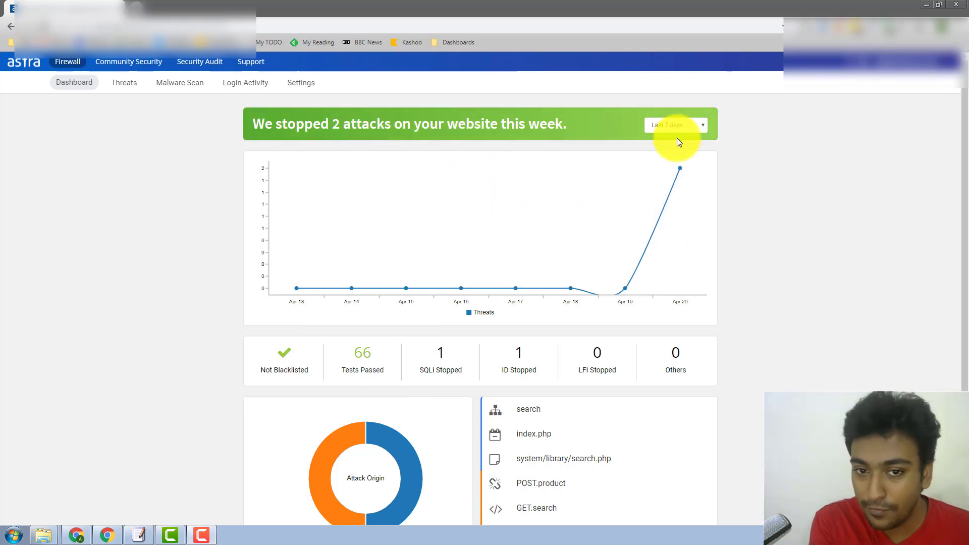
Review the Last 7 days attack stats and Most Attacked Areas, then open the Threats list
click(680, 124)
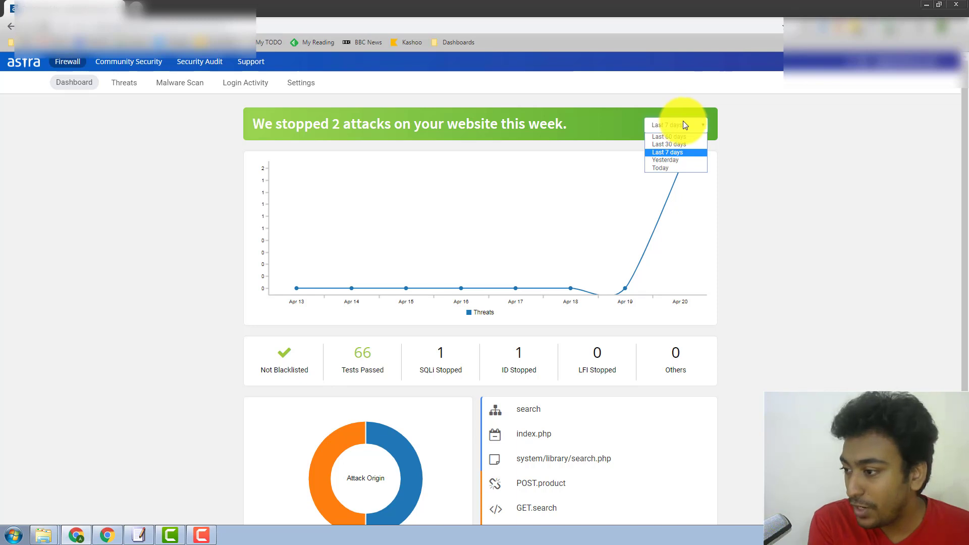
click(749, 167)
scroll(662, 195, down, 3)
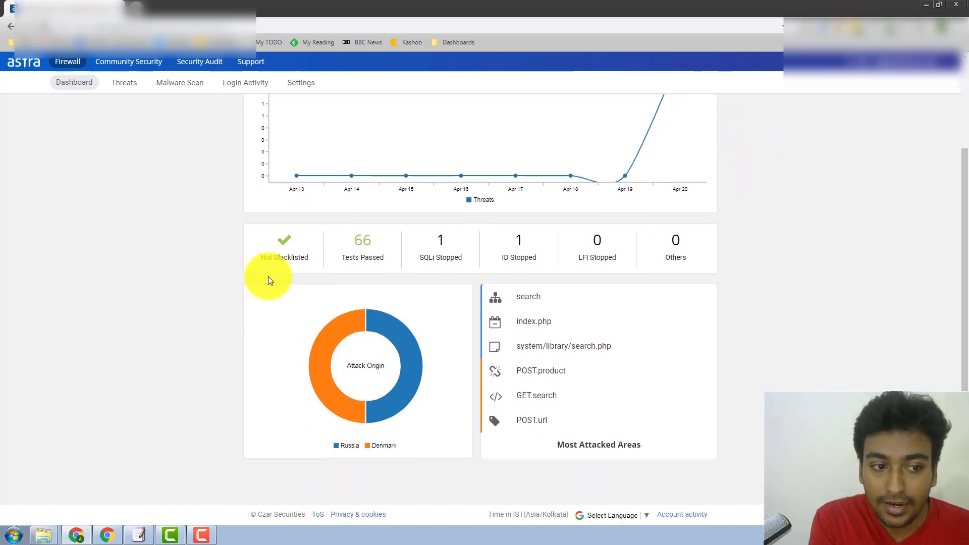
mouse_move(360, 256)
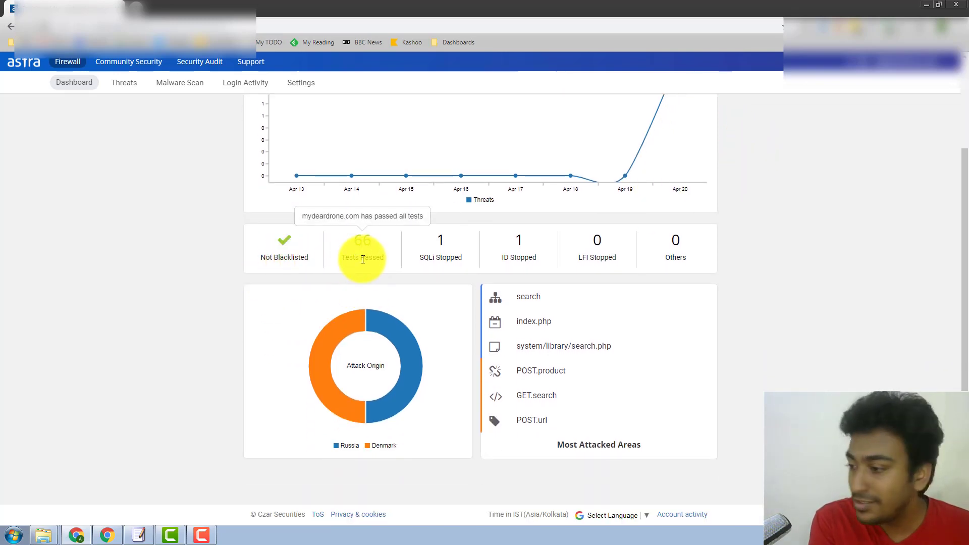
mouse_move(482, 265)
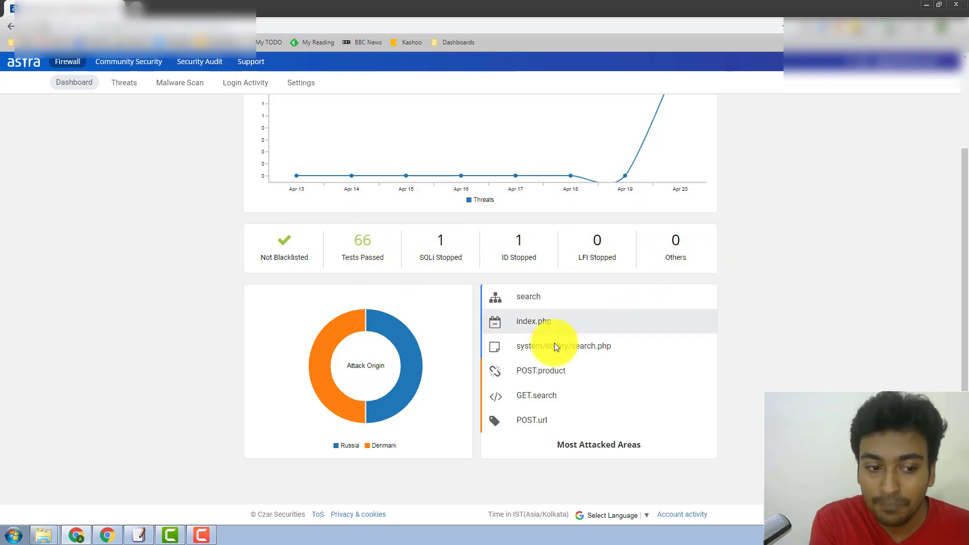
mouse_move(408, 389)
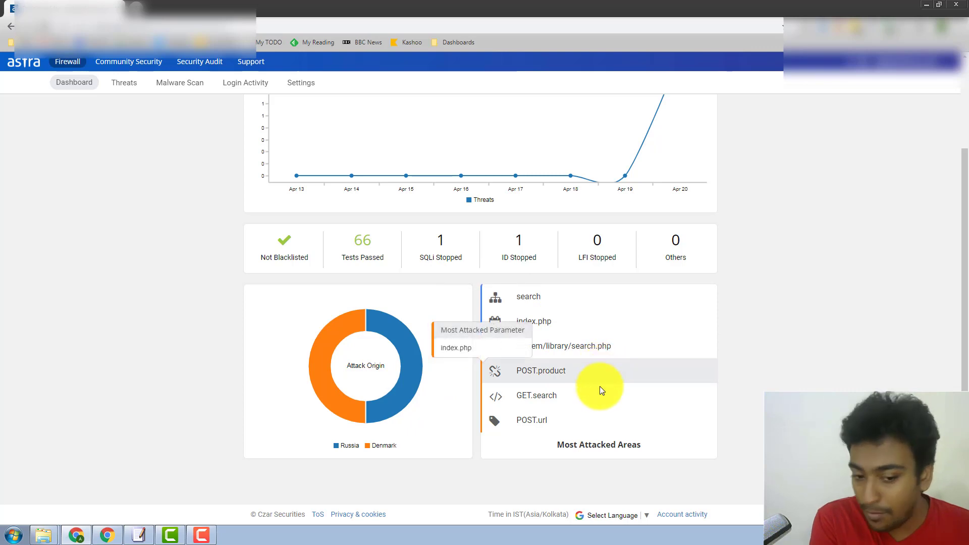
mouse_move(596, 401)
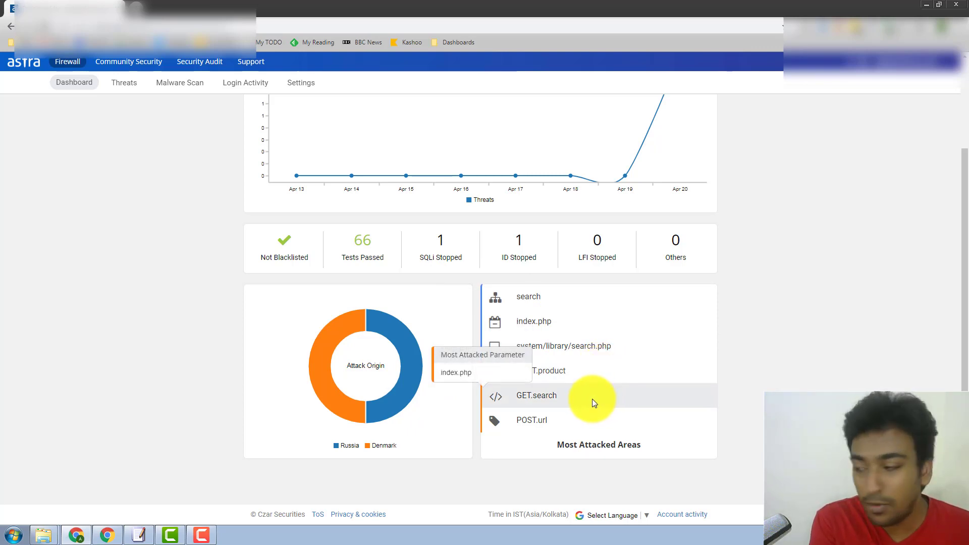
scroll(592, 399, up, 2)
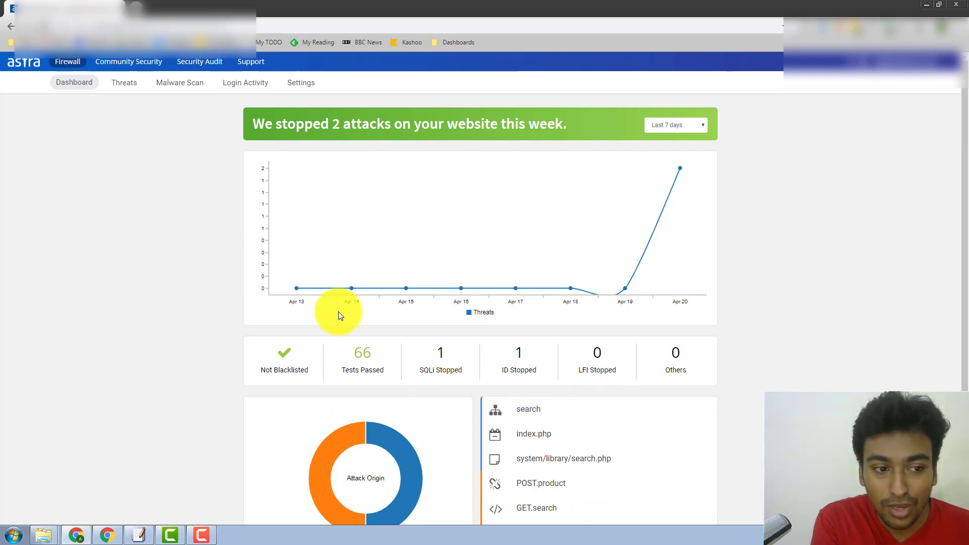
click(132, 93)
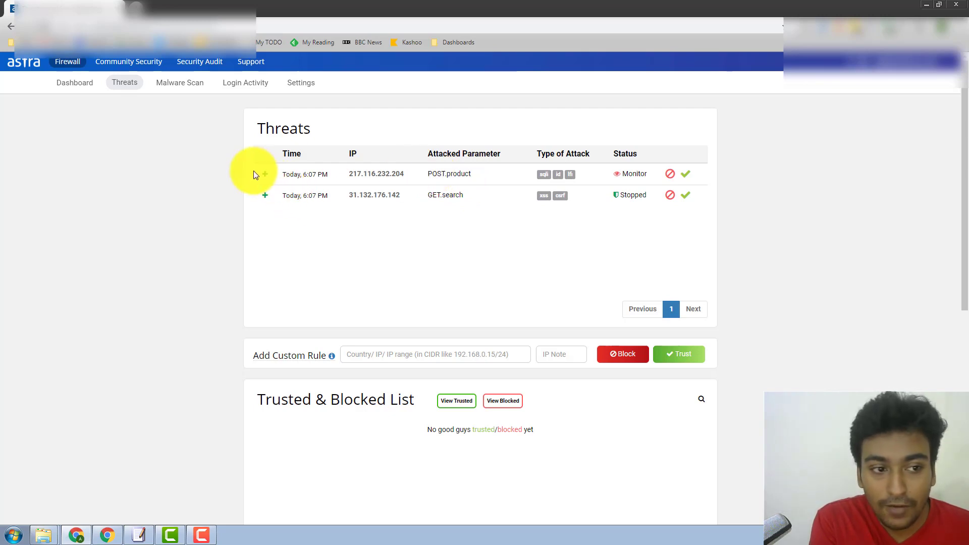
Open the first threat's details and start adding a custom IP rule
click(265, 176)
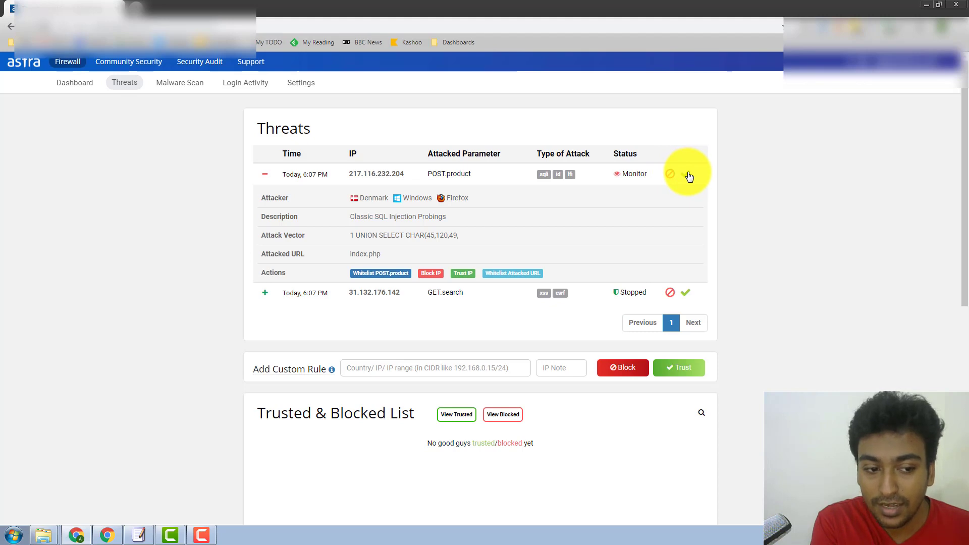
scroll(404, 298, down, 1)
click(403, 321)
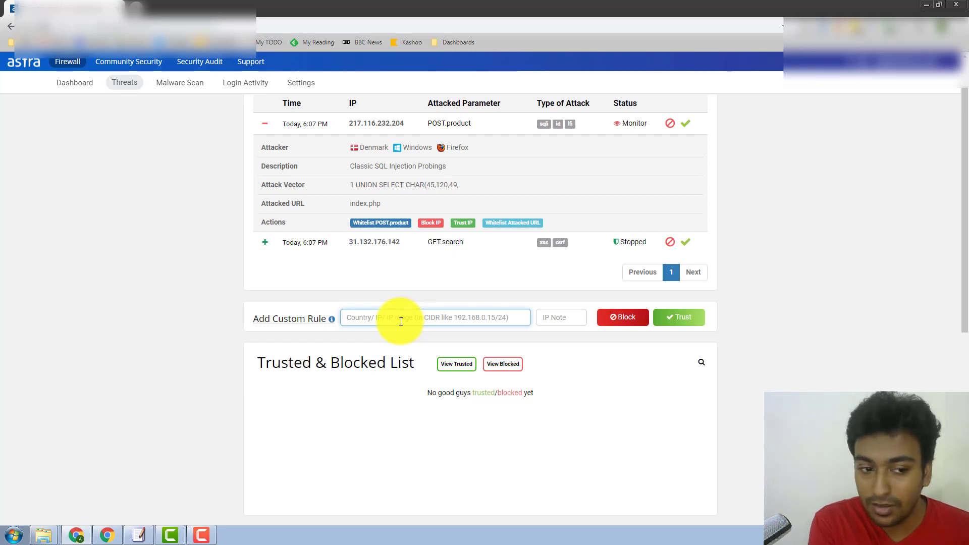
Scroll down to the empty Exception List and back up toward the Threats table
scroll(400, 321, down, 4)
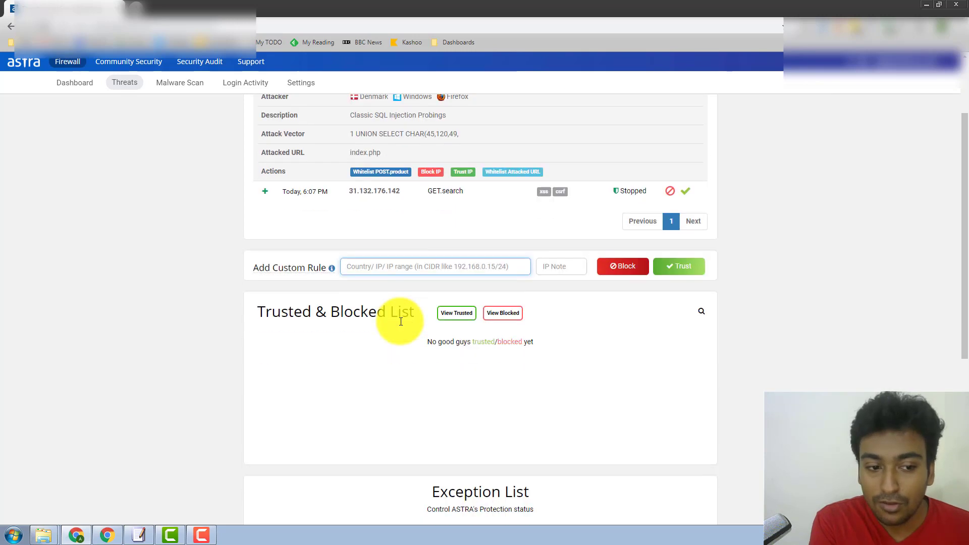
scroll(401, 326, down, 2)
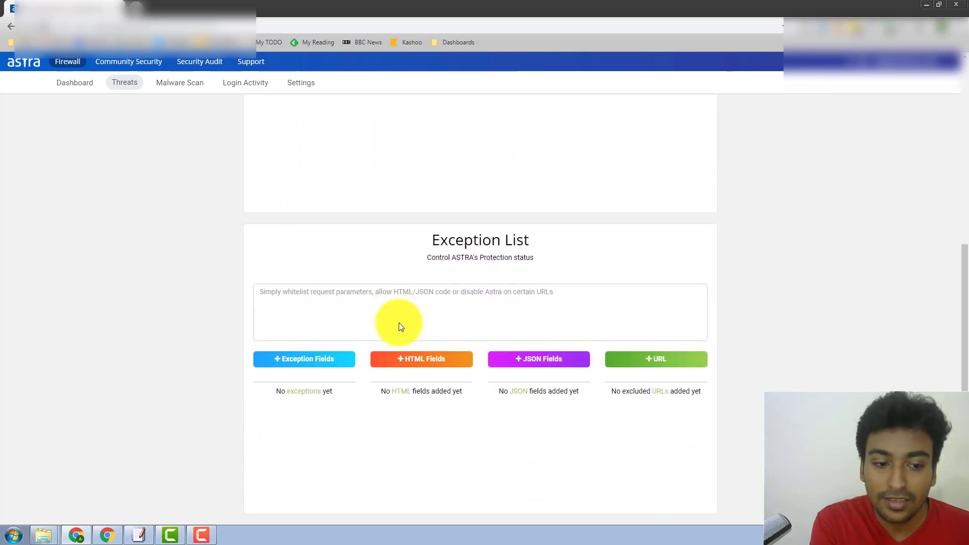
scroll(401, 326, down, 1)
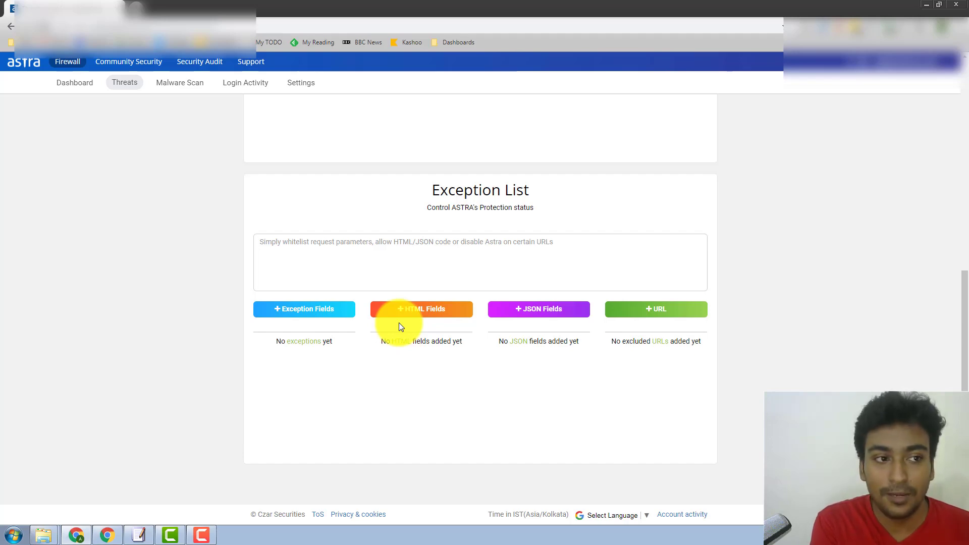
scroll(223, 301, up, 8)
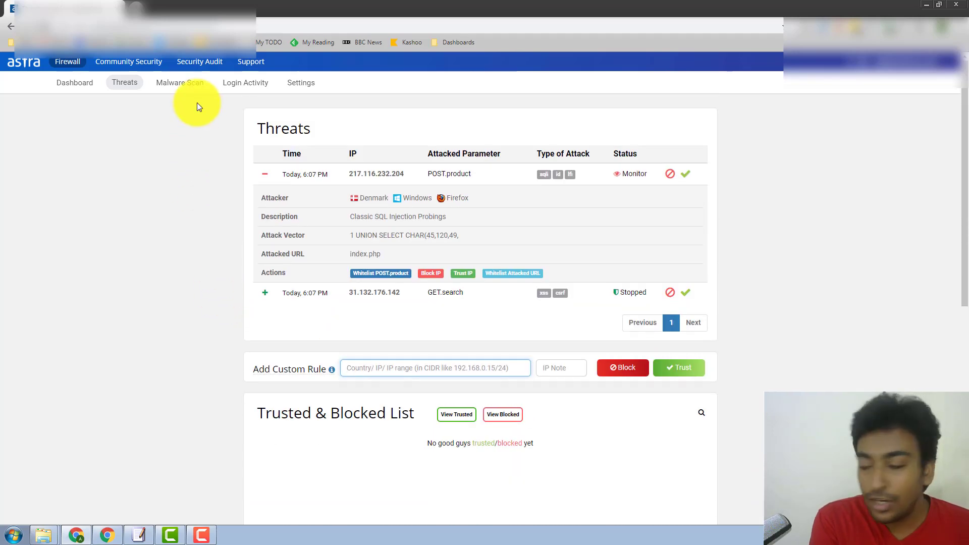
Open the Malware Scan page to watch the running scan for malware and core CMS changes
click(190, 83)
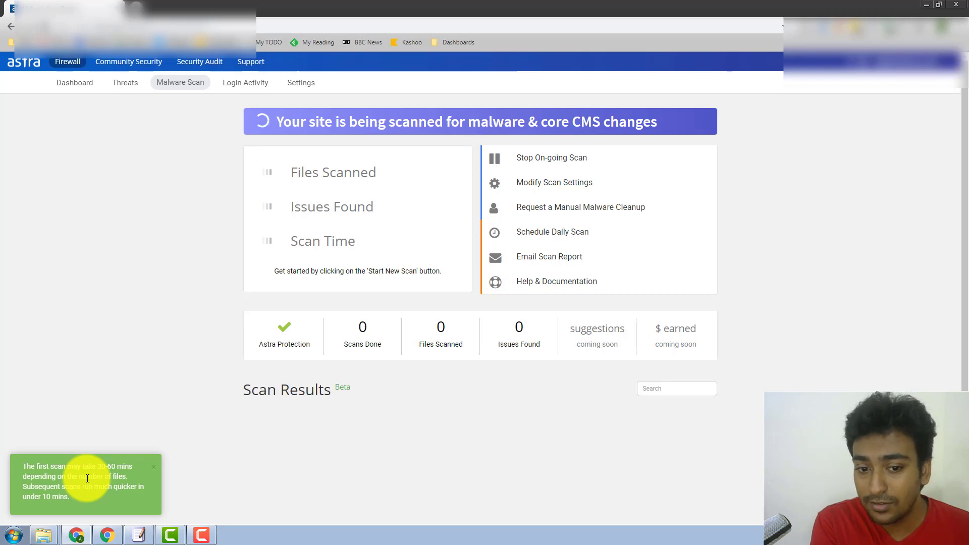
right_click(253, 92)
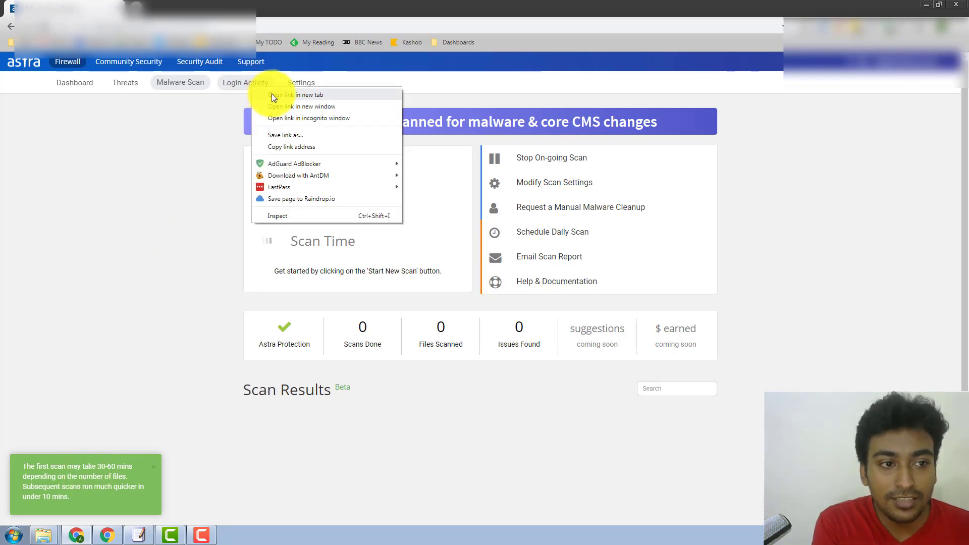
View the empty Login Activity log in a new tab, then the firewall Settings (Protection On, Blocking, Medium)
click(271, 93)
click(193, 11)
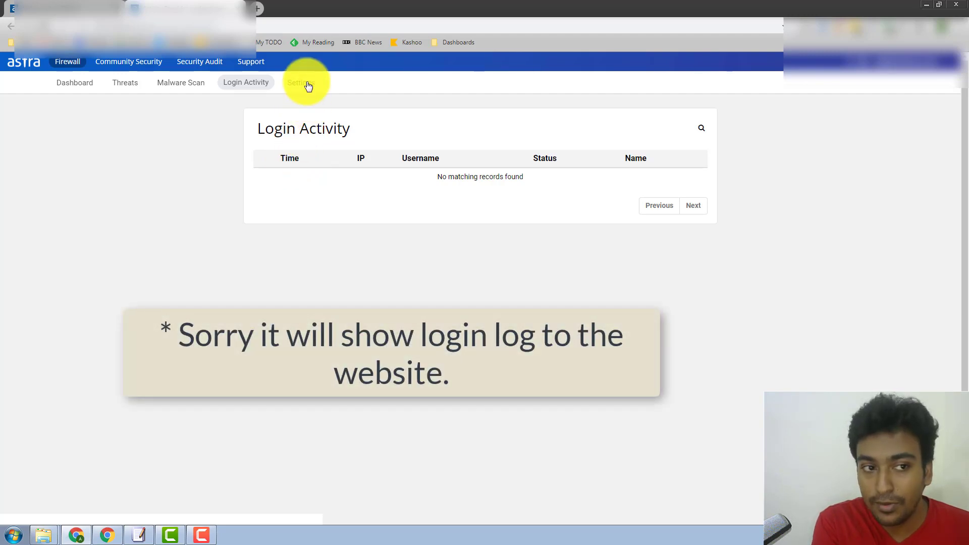
click(305, 84)
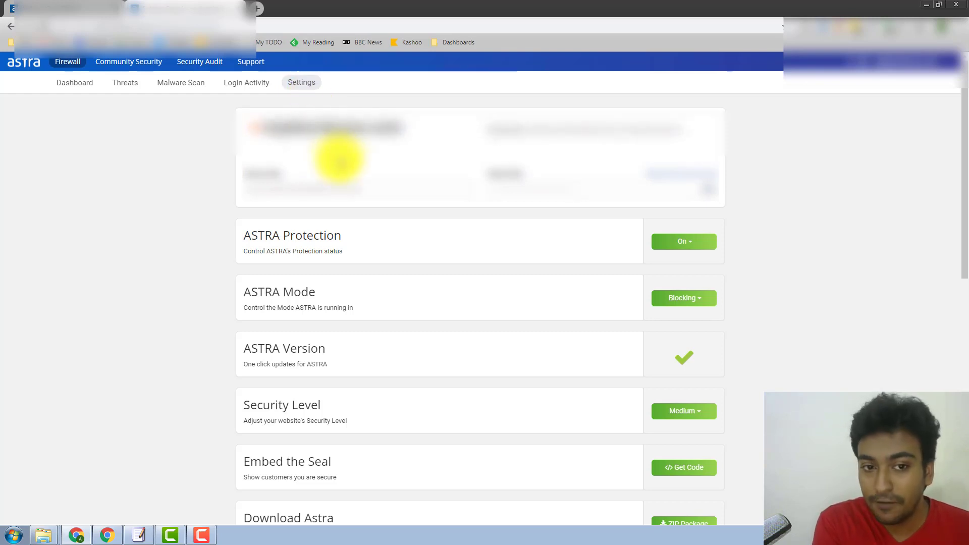
scroll(335, 156, down, 1)
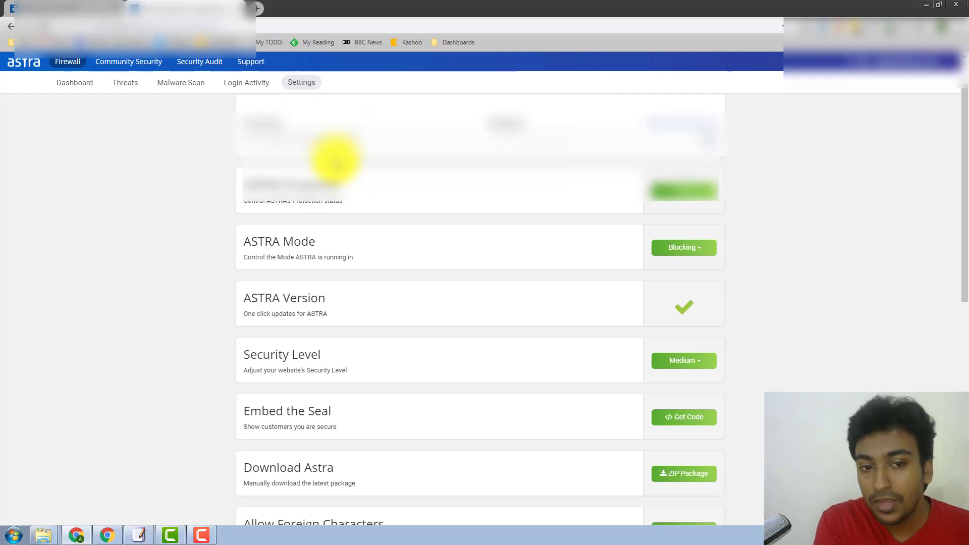
click(690, 194)
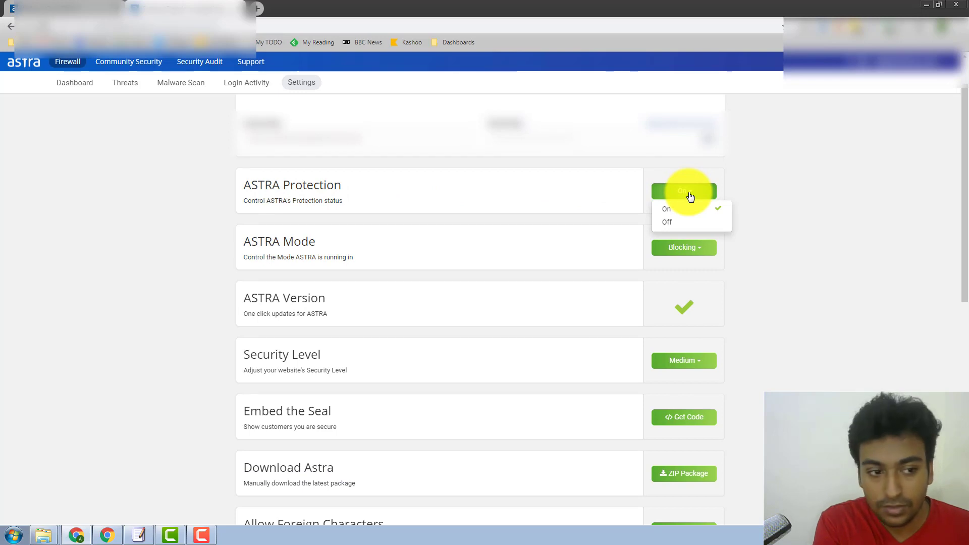
click(774, 168)
click(703, 259)
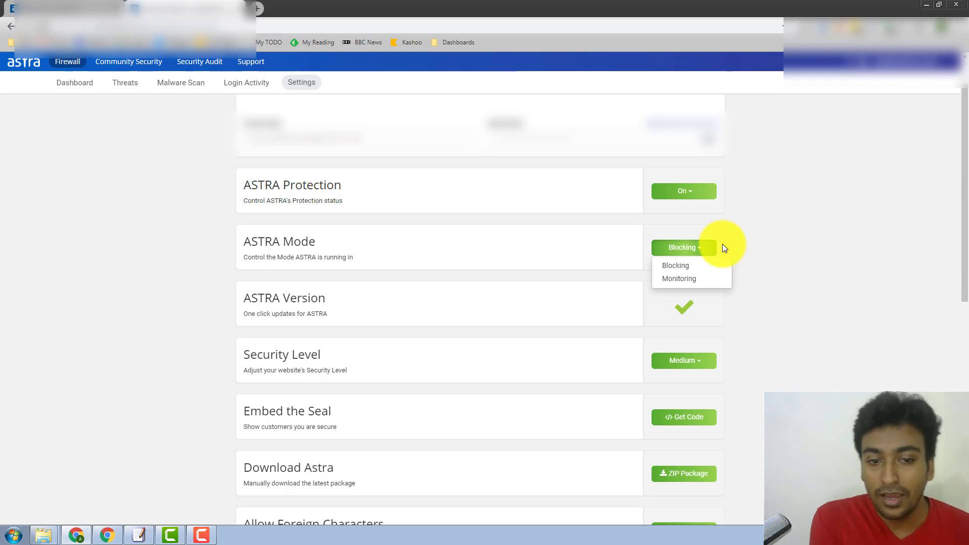
click(831, 168)
scroll(413, 229, down, 2)
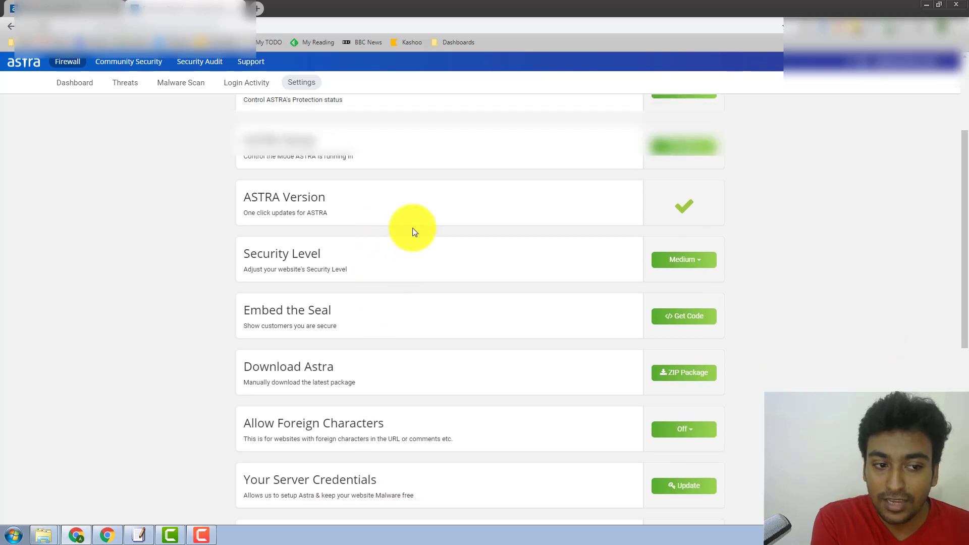
click(664, 258)
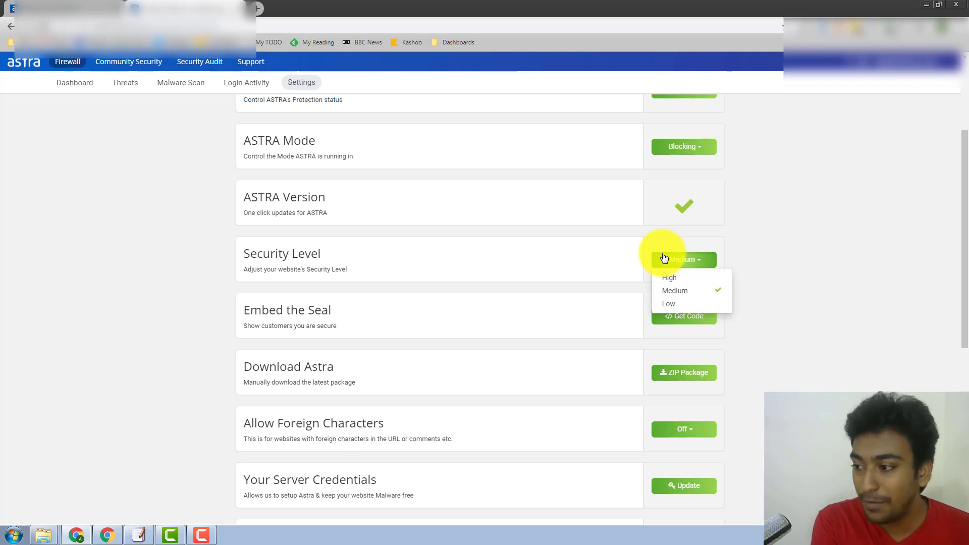
click(748, 240)
scroll(748, 241, up, 1)
scroll(642, 236, down, 2)
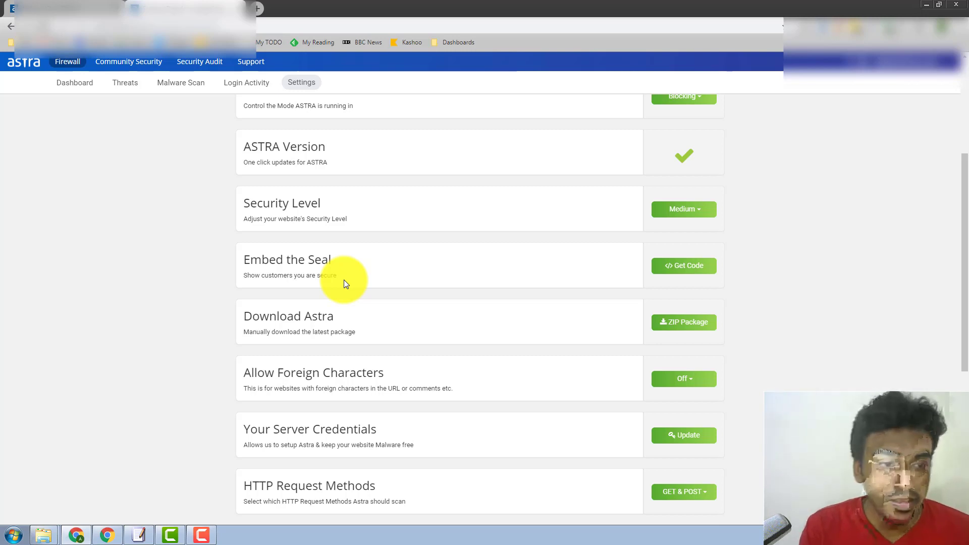
scroll(665, 272, down, 1)
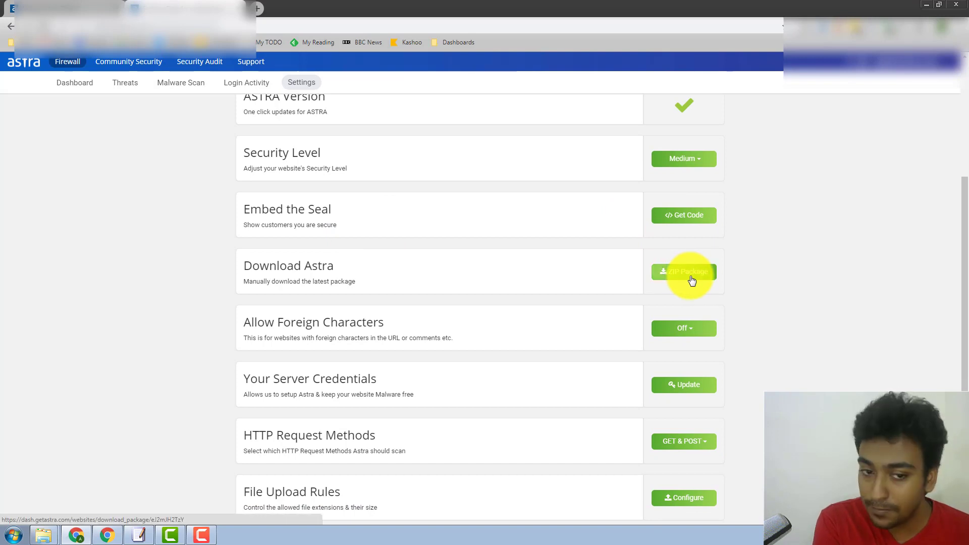
scroll(692, 281, down, 1)
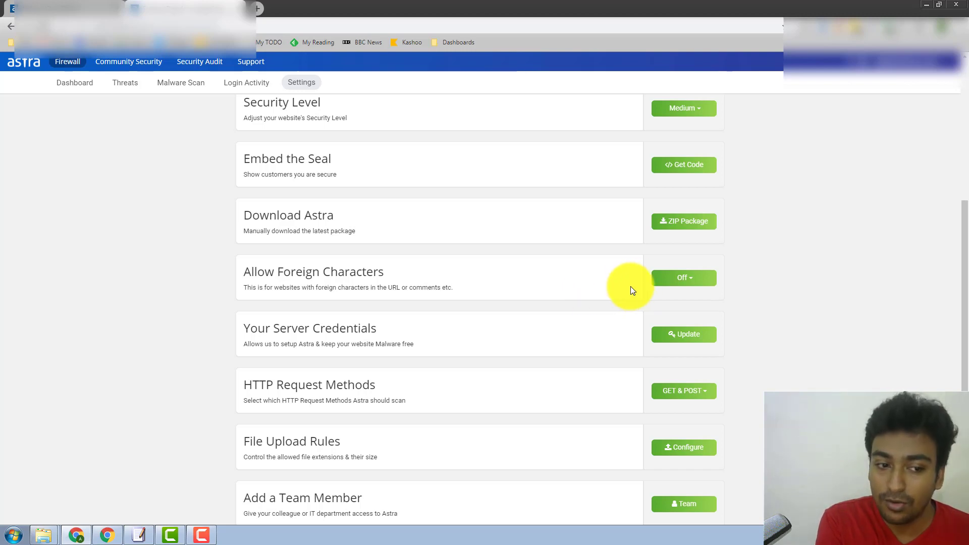
click(662, 280)
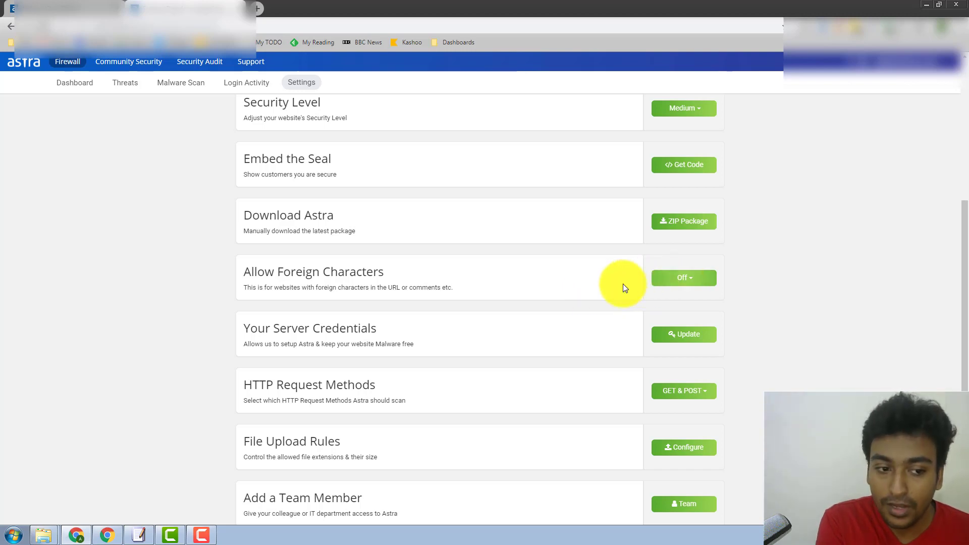
scroll(561, 280, down, 2)
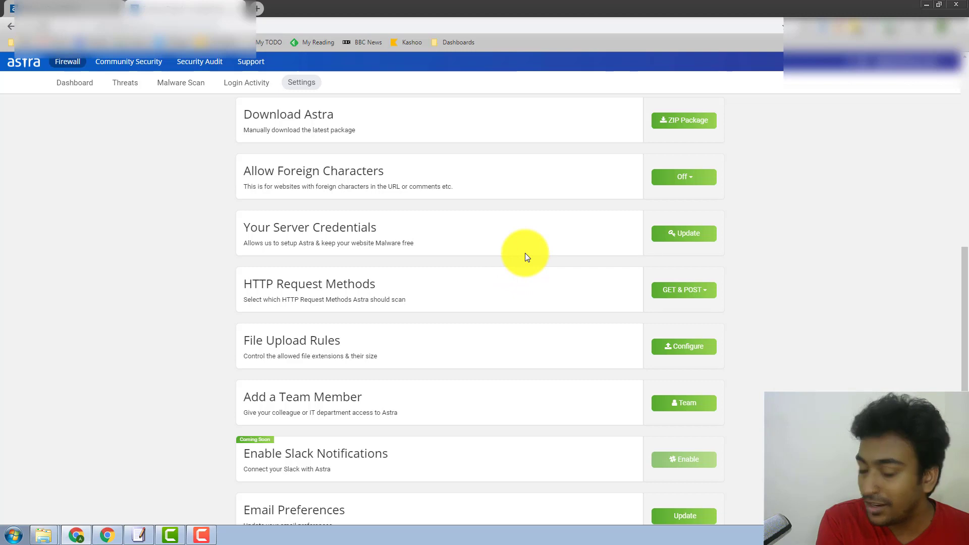
scroll(524, 257, down, 1)
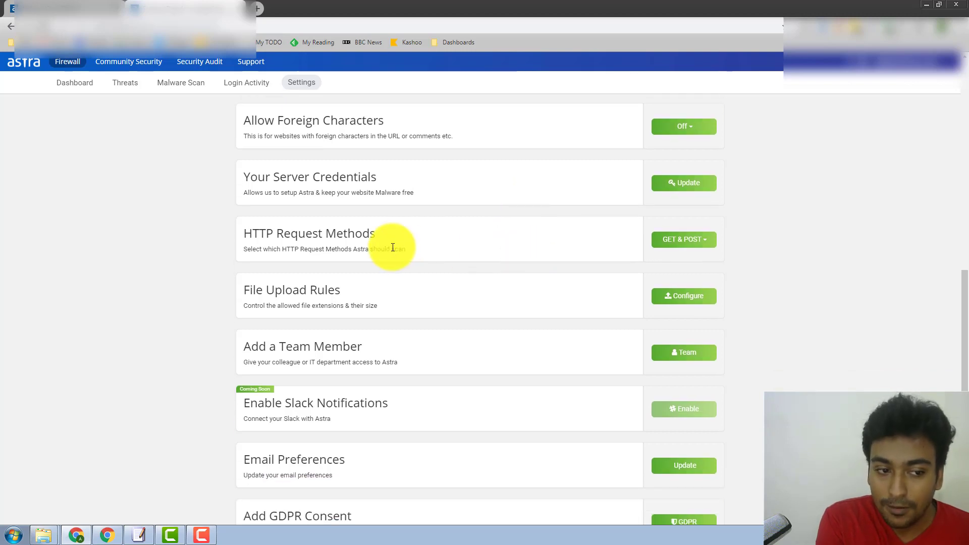
scroll(393, 250, down, 1)
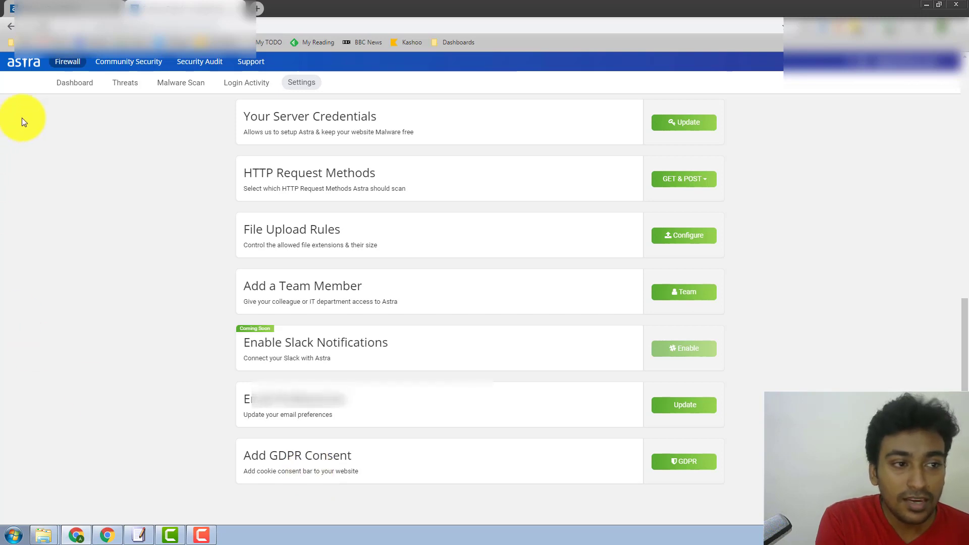
View Community Security with its intro video paused and overlay dismissed, then check the 3-threat notifications
click(123, 64)
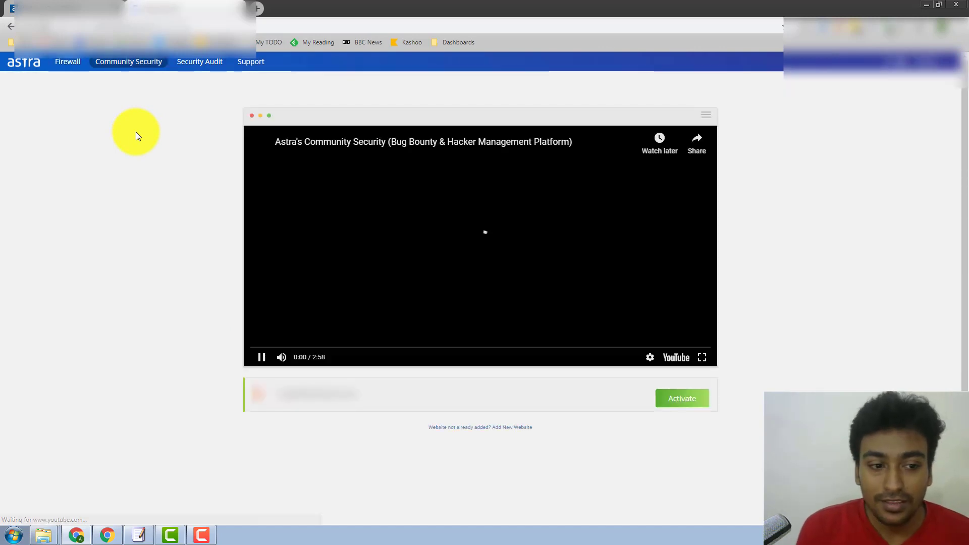
click(262, 360)
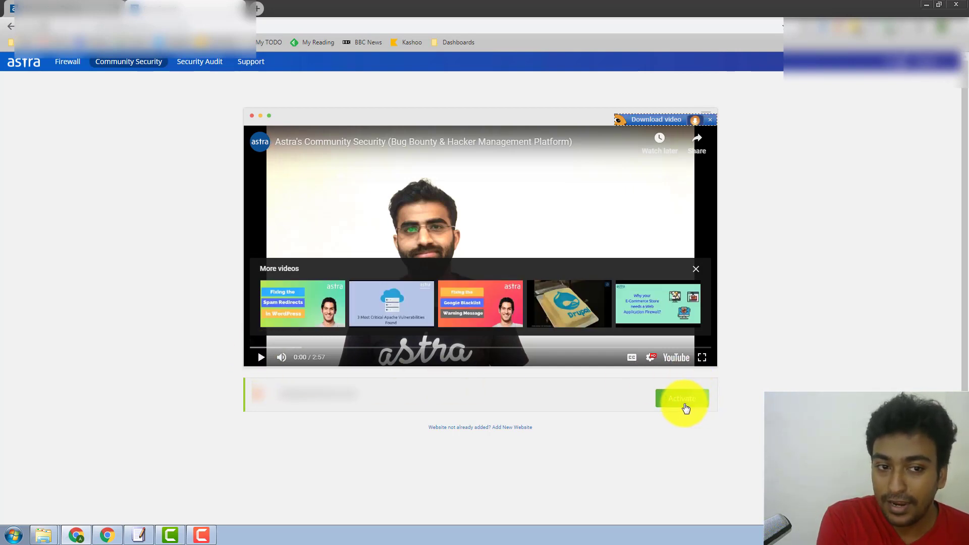
click(710, 123)
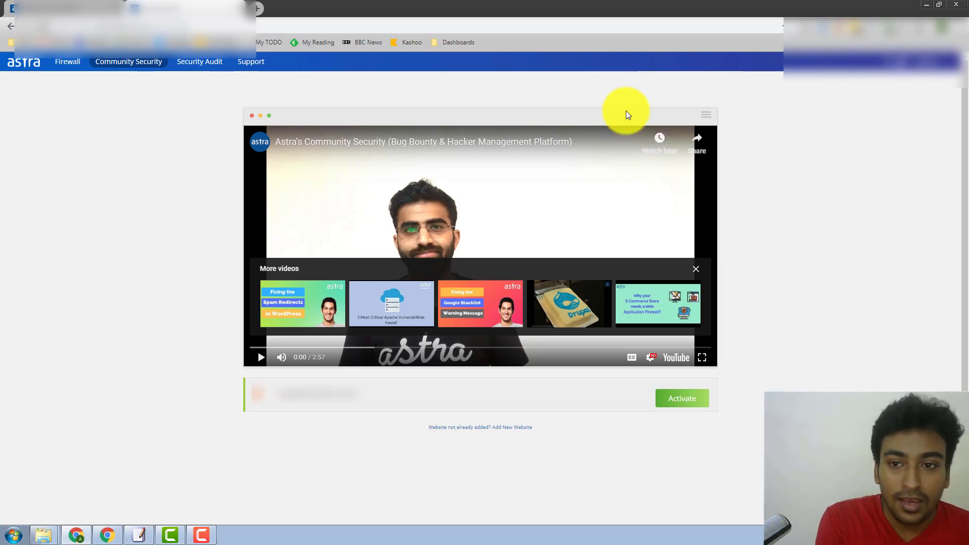
click(900, 63)
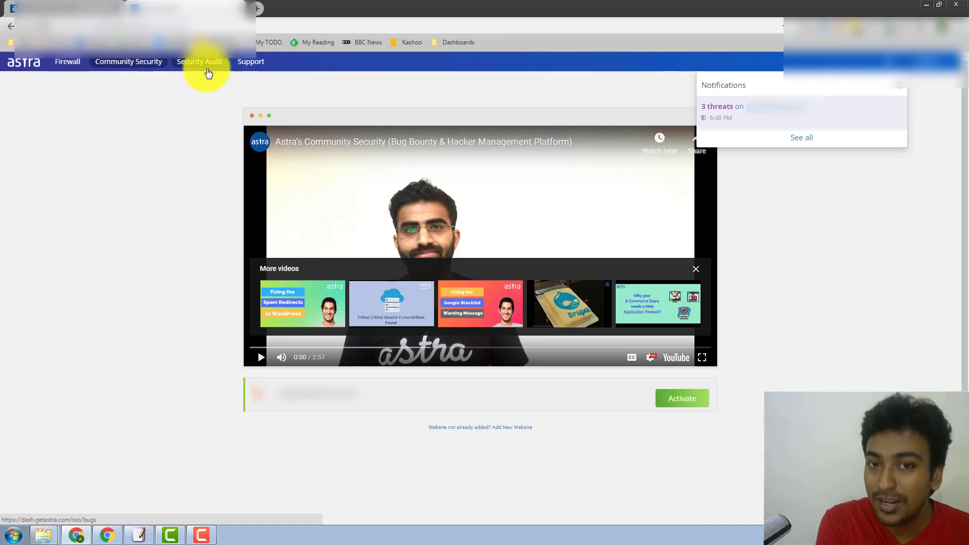
Look at the Security Audit support knowledgebase, then return to the Malware Scan tab still at 0 files
click(208, 73)
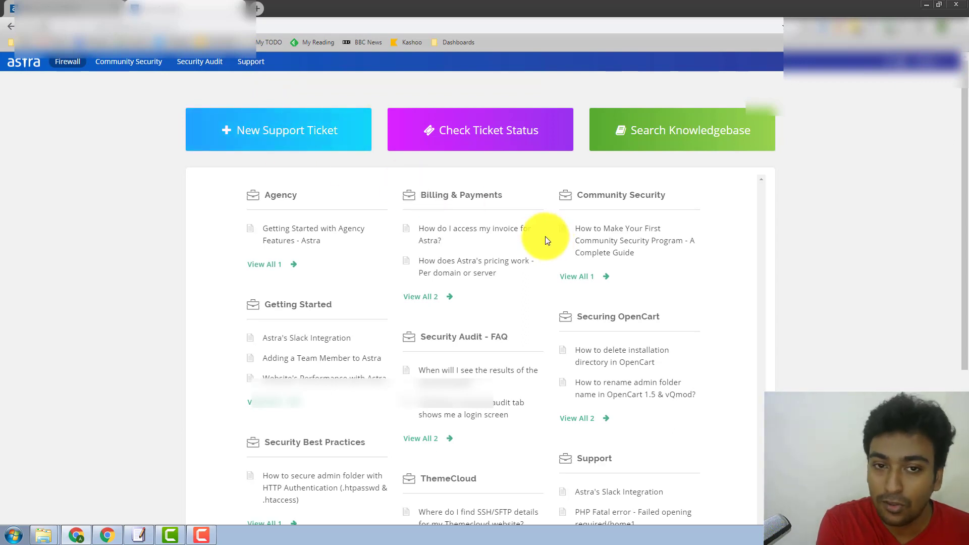
click(121, 8)
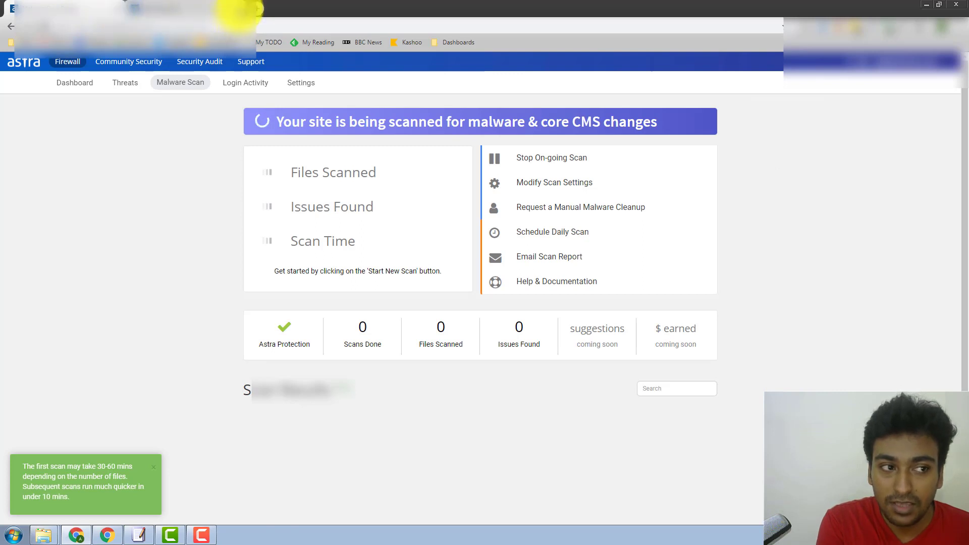
right_click(69, 88)
Open the dashboard in a new tab and view the Threats list, including the 6:48 PM Bad Bot
click(96, 93)
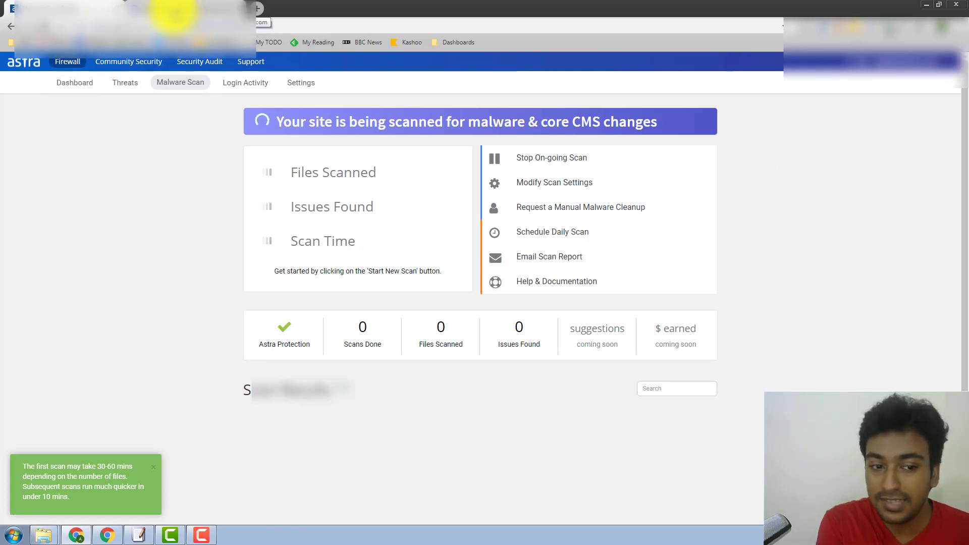
click(173, 11)
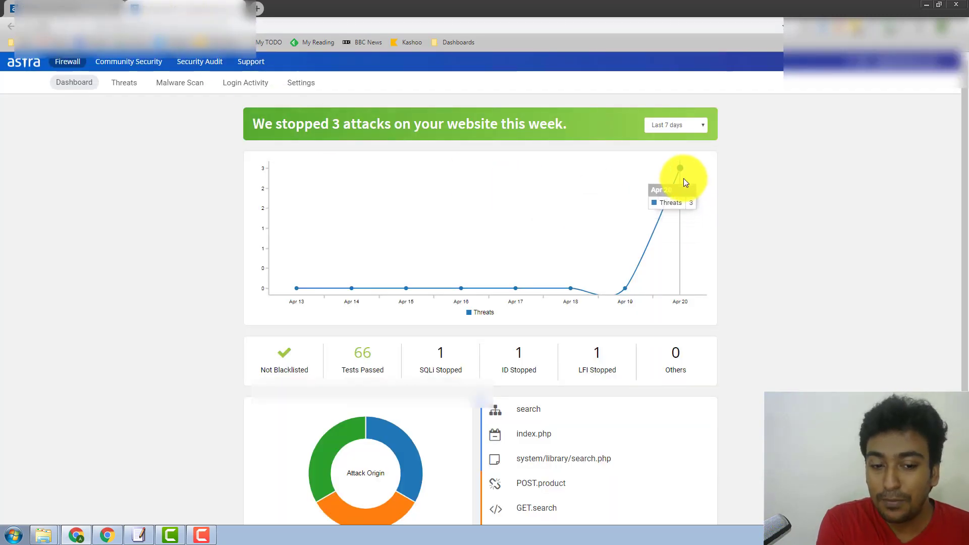
click(136, 89)
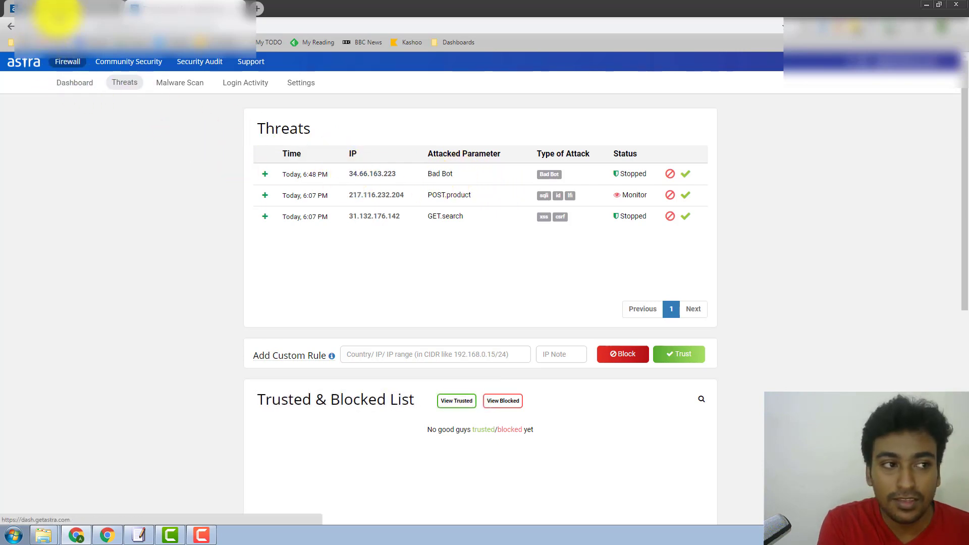
Return to the Malware Scan tab and wait until it reports 9k files scanned, no malware found
click(43, 10)
scroll(83, 132, down, 1)
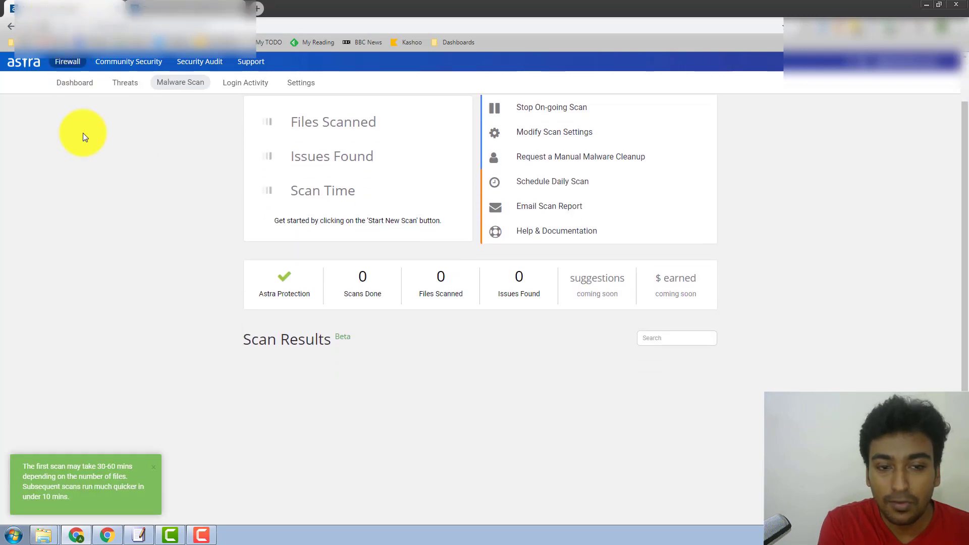
scroll(107, 174, up, 1)
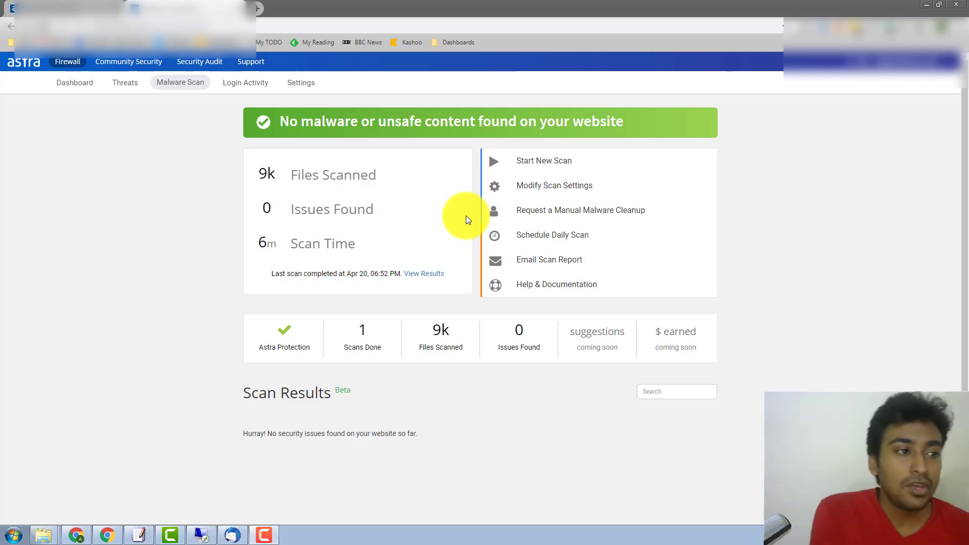
Open the firewall Dashboard summarising the 3 attacks stopped this week
click(69, 90)
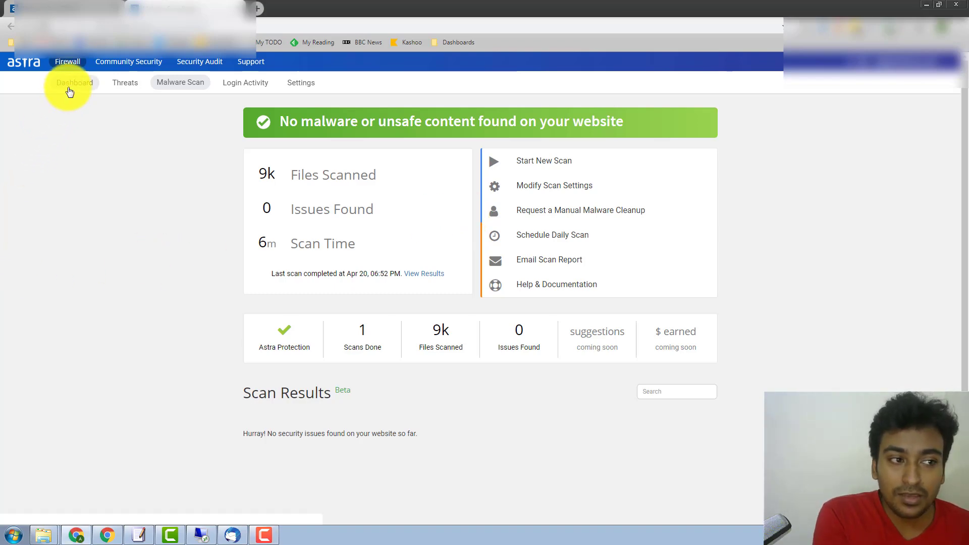